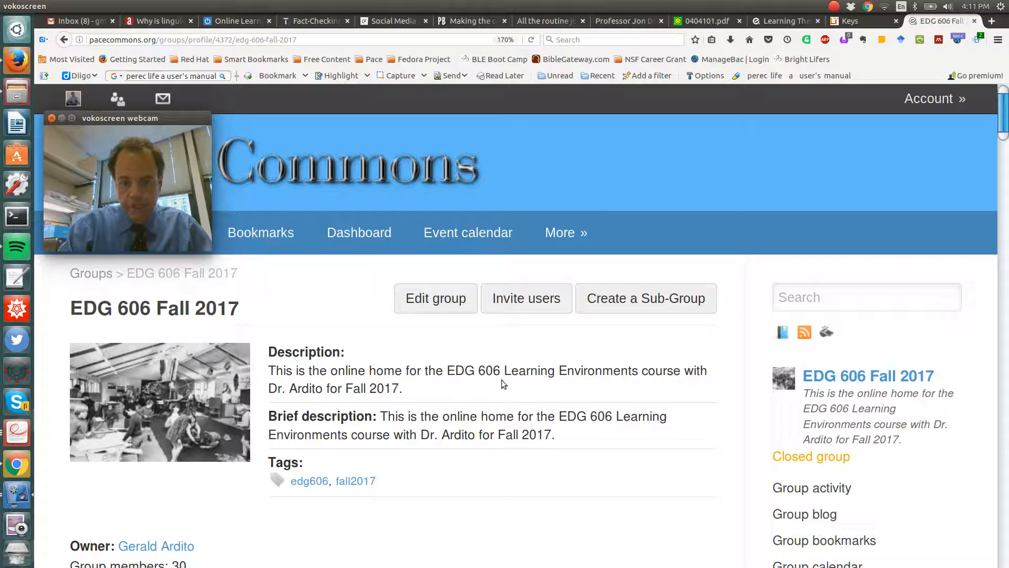
Step: Open the edg606 tag from the EDG 606 Fall 2017 group page and look through the items carrying it
{"action": "scroll", "coordinate": [529, 378], "scroll_direction": "down", "scroll_amount": 3}
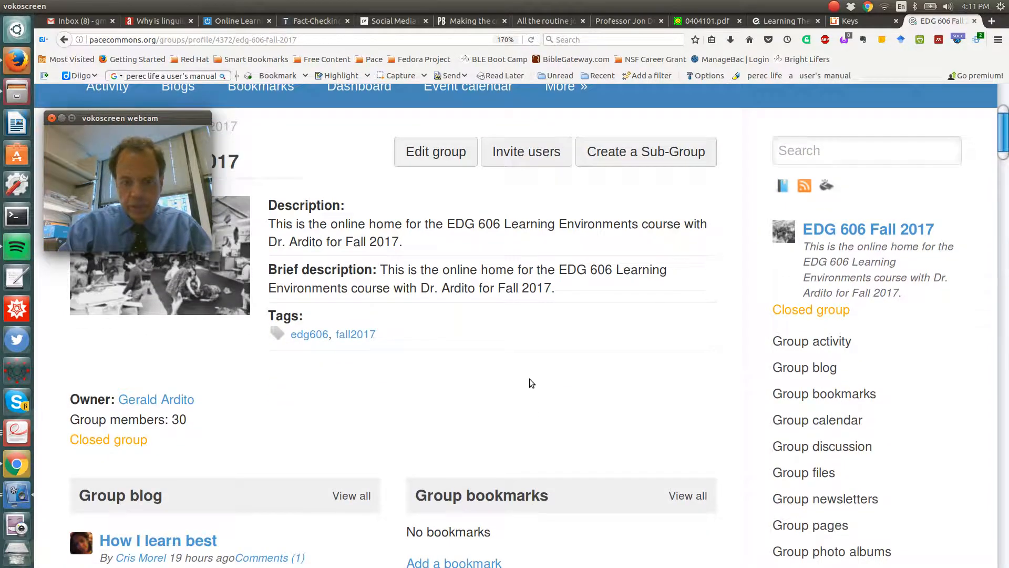
{"action": "scroll", "coordinate": [529, 379], "scroll_direction": "up", "scroll_amount": 3}
{"action": "scroll", "coordinate": [529, 379], "scroll_direction": "down", "scroll_amount": 1}
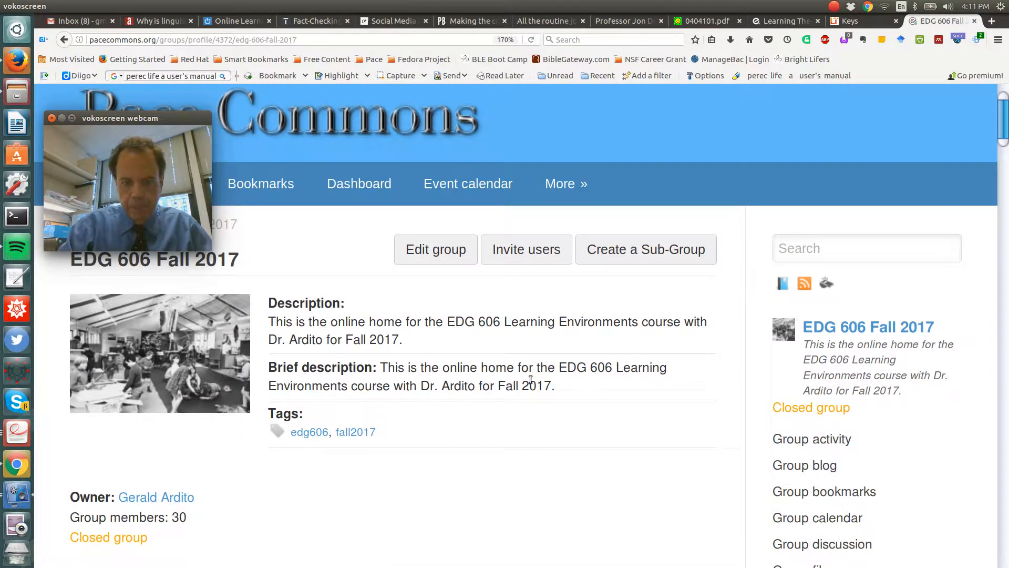
{"action": "left_click", "coordinate": [310, 433]}
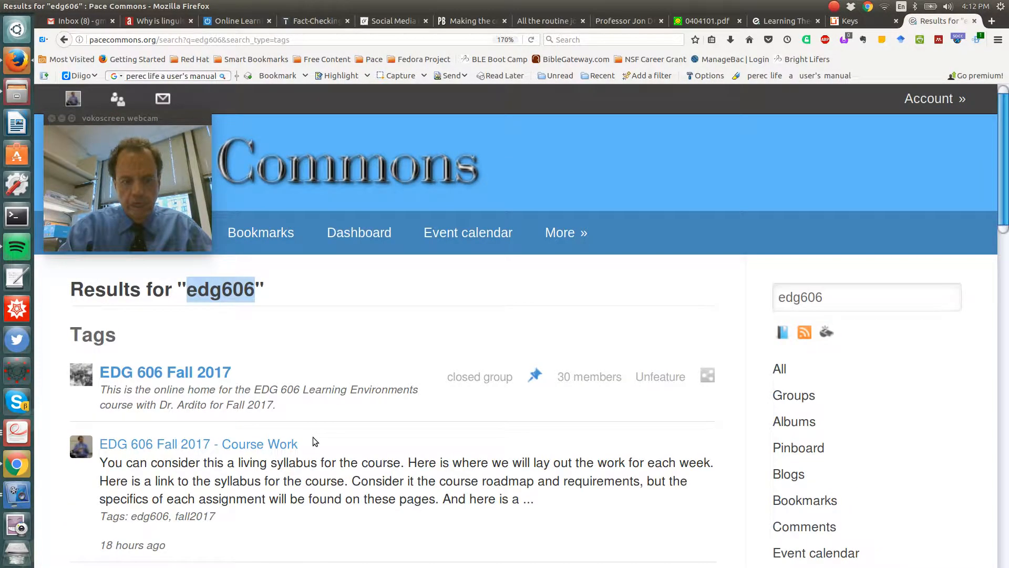
{"action": "scroll", "coordinate": [327, 419], "scroll_direction": "down", "scroll_amount": 10}
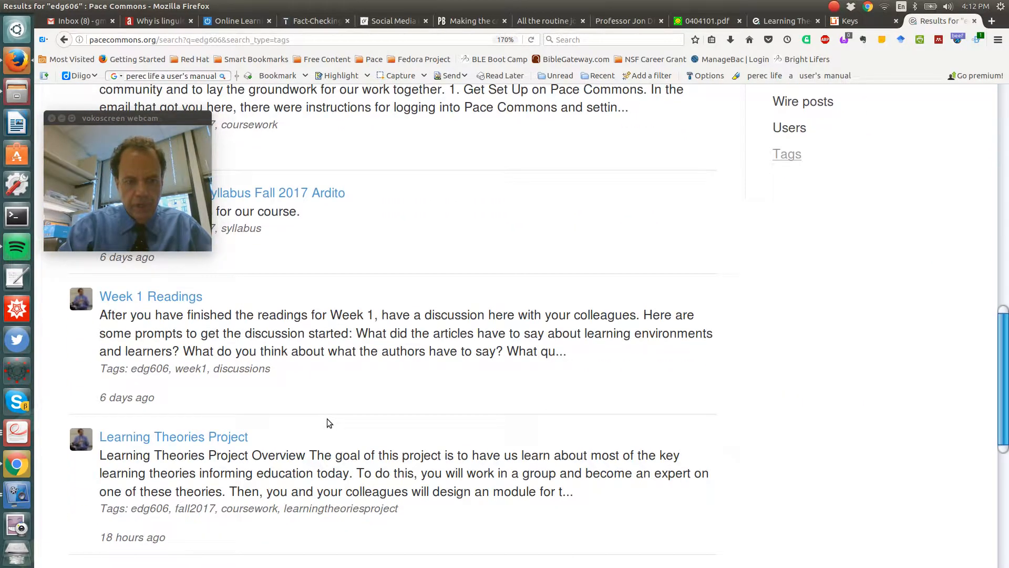
{"action": "scroll", "coordinate": [327, 423], "scroll_direction": "up", "scroll_amount": 10}
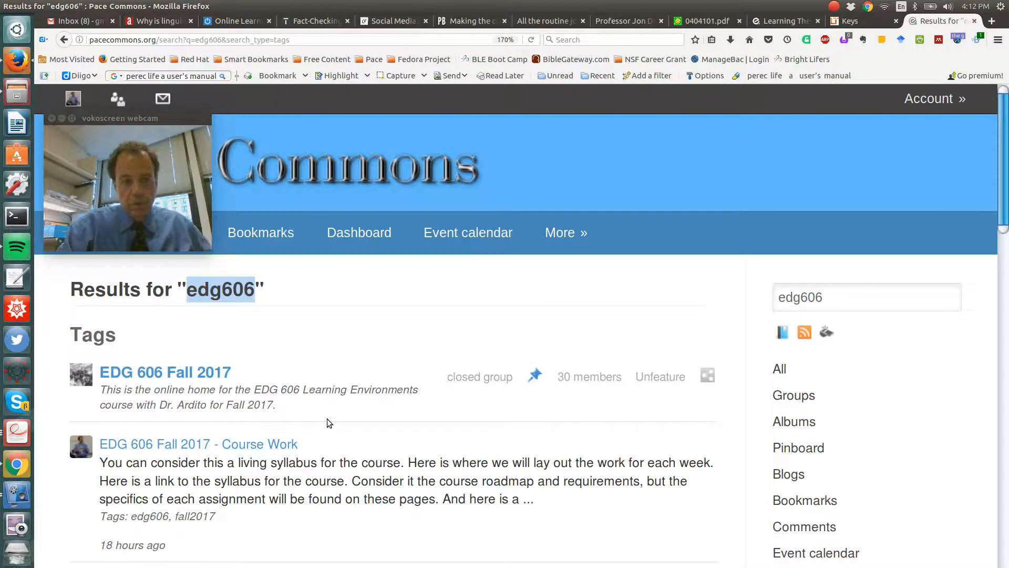
Step: Return to the group and open the Week 1 page under EDG 606 Fall 2017 - Course Work in its group pages
{"action": "left_click", "coordinate": [64, 39]}
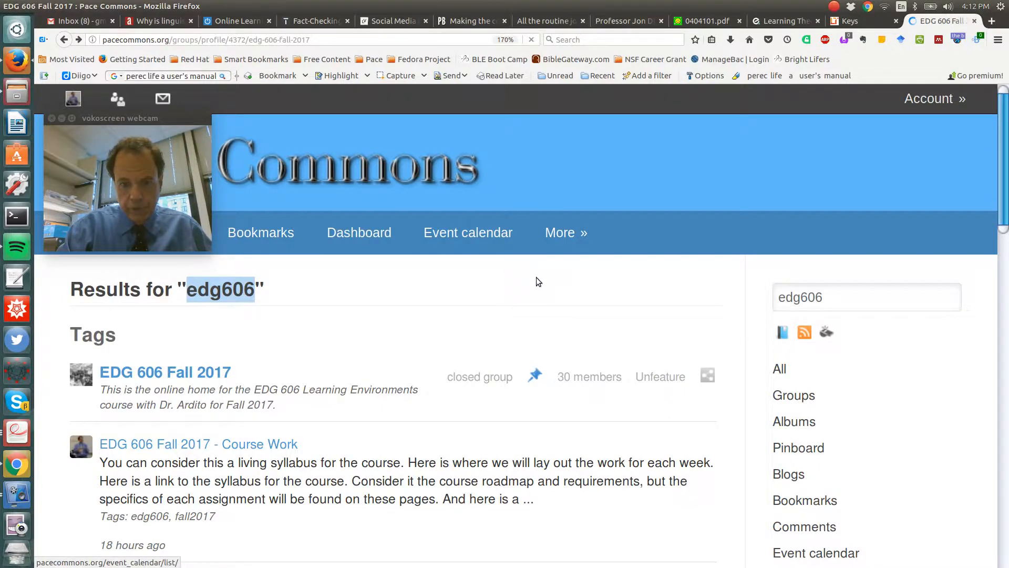
{"action": "scroll", "coordinate": [670, 390], "scroll_direction": "down", "scroll_amount": 5}
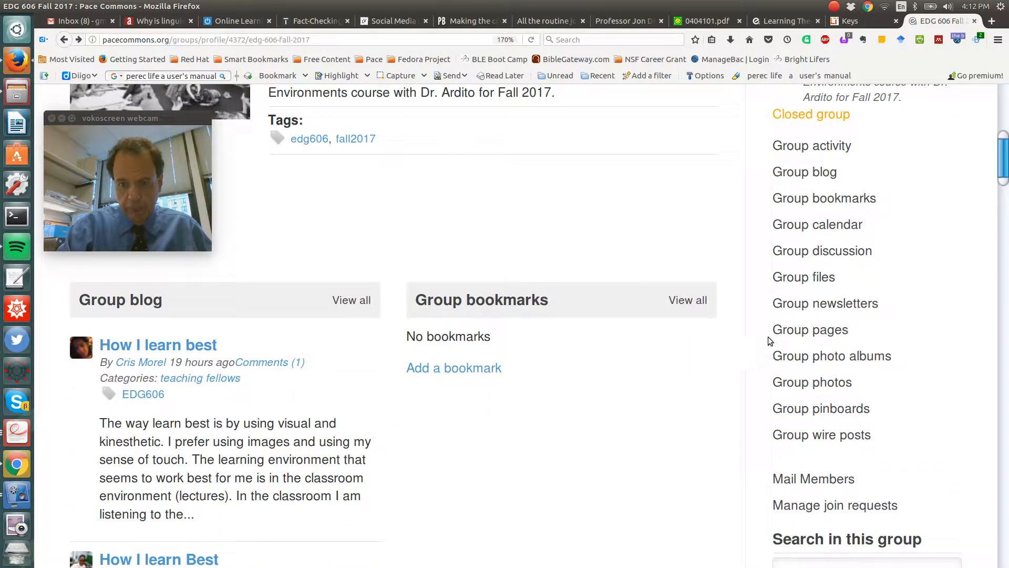
{"action": "left_click", "coordinate": [783, 331]}
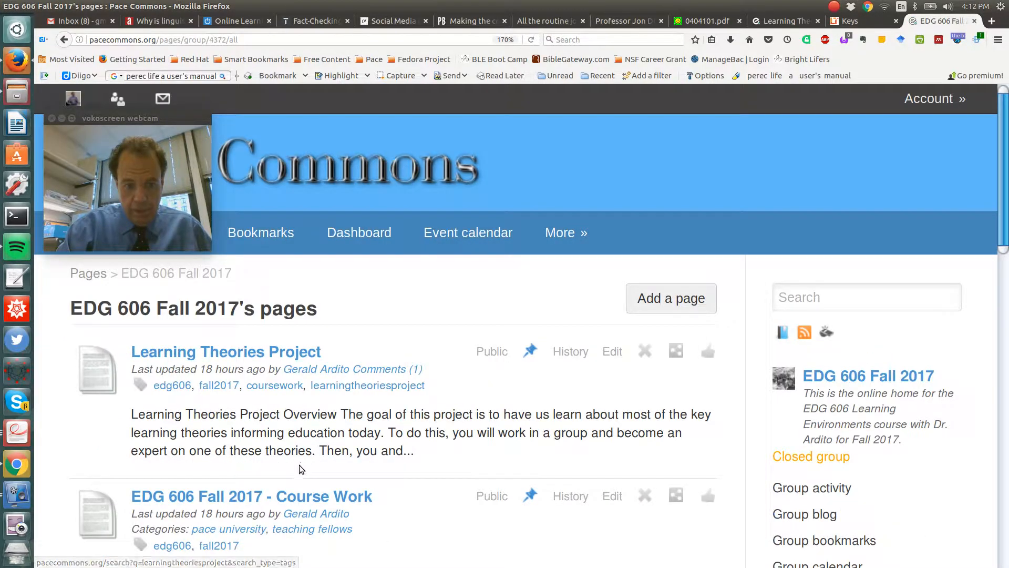
{"action": "left_click", "coordinate": [304, 496]}
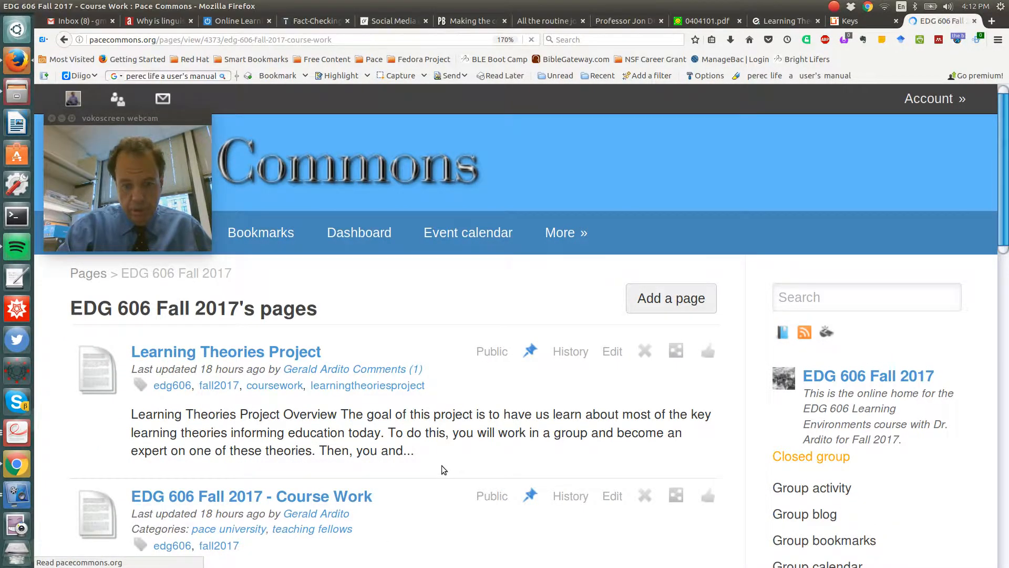
{"action": "scroll", "coordinate": [441, 465], "scroll_direction": "down", "scroll_amount": 10}
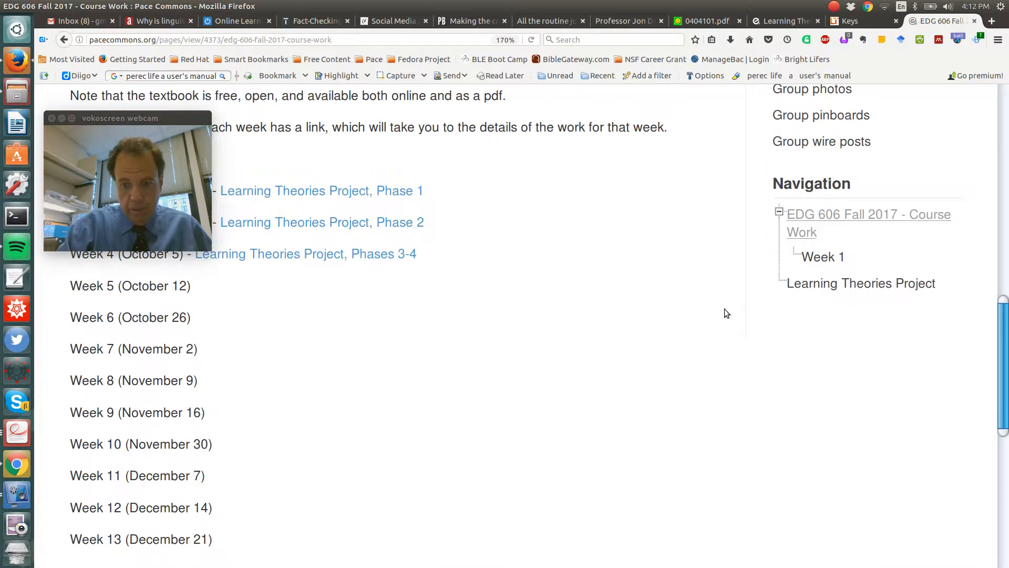
{"action": "left_click", "coordinate": [822, 257]}
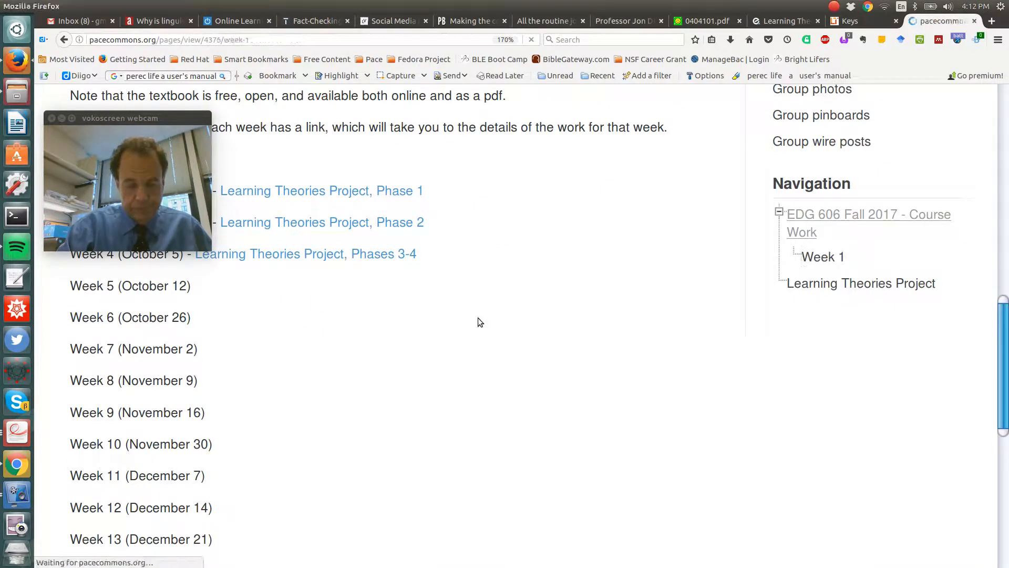
{"action": "scroll", "coordinate": [455, 378], "scroll_direction": "down", "scroll_amount": 3}
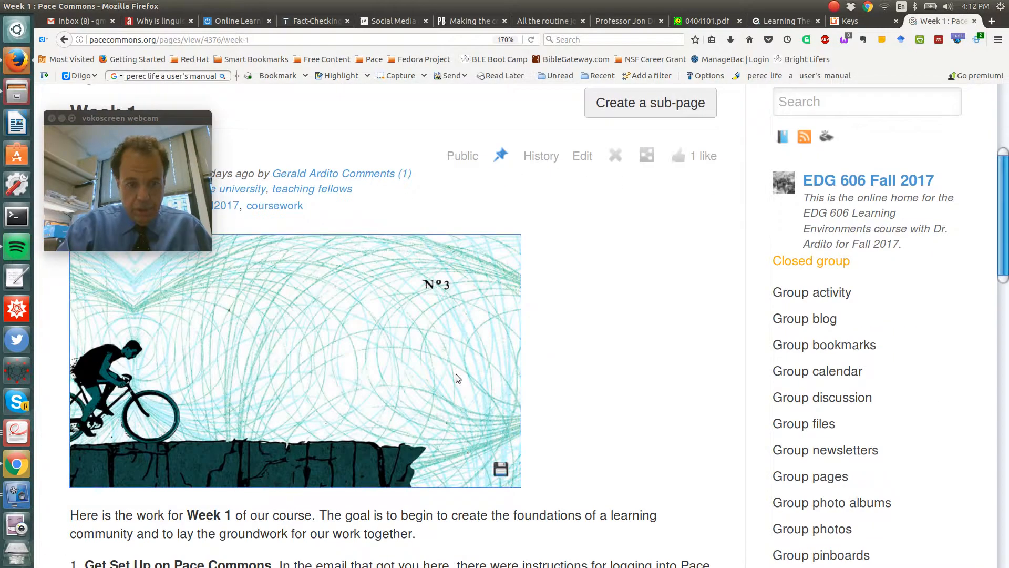
Step: Copy the tag edg606intros from the Week 1 introduction assignment and search Pace Commons for it
{"action": "scroll", "coordinate": [456, 374], "scroll_direction": "down", "scroll_amount": 5}
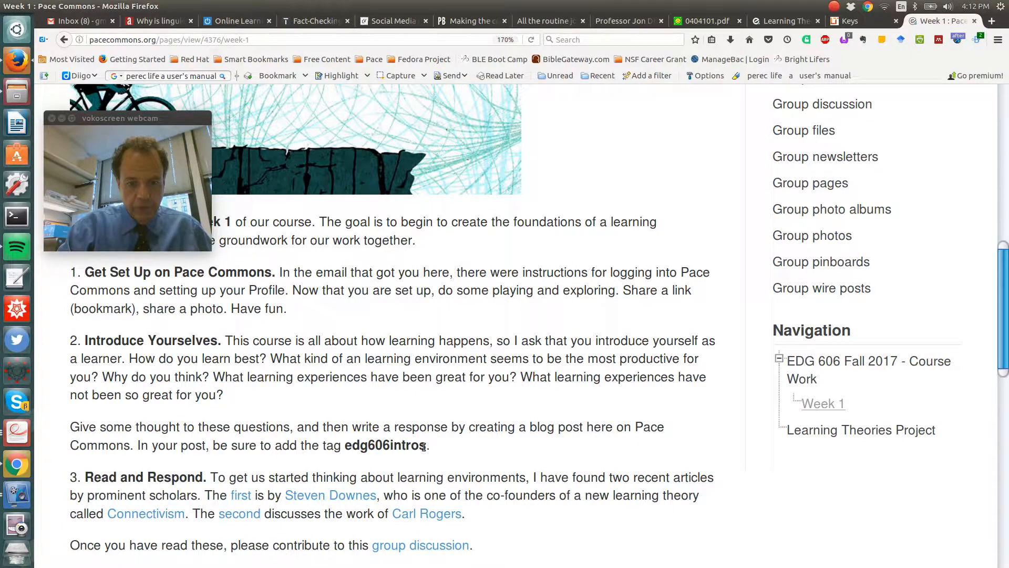
{"action": "left_click_drag", "start_coordinate": [425, 447], "coordinate": [345, 453]}
{"action": "key", "text": "ctrl+c"}
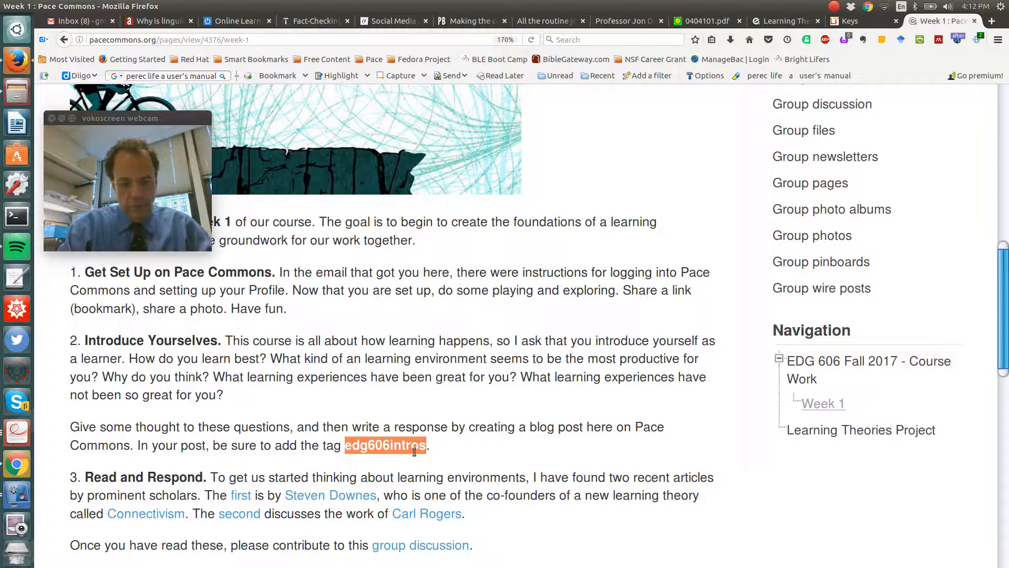
{"action": "scroll", "coordinate": [678, 377], "scroll_direction": "up", "scroll_amount": 5}
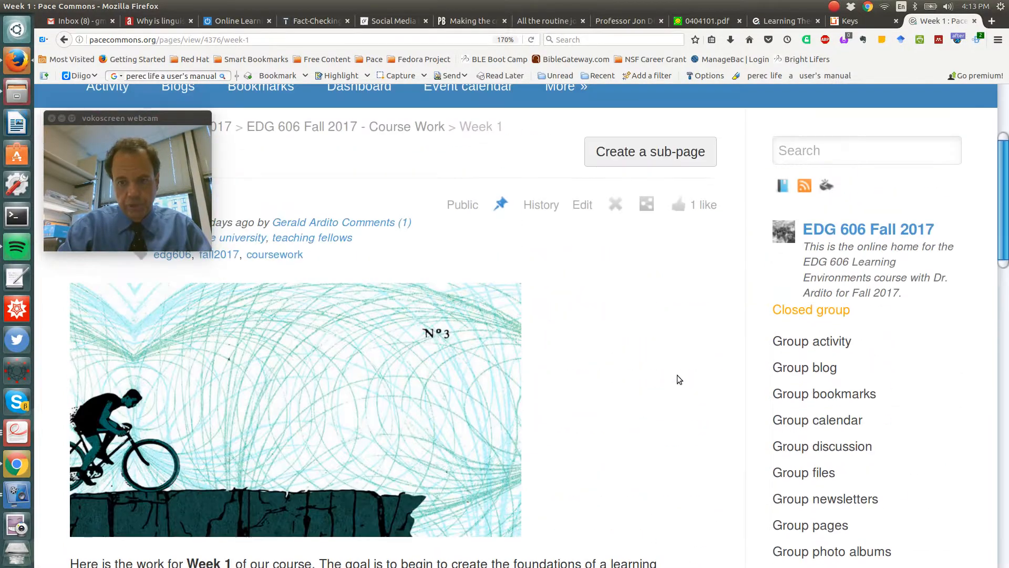
{"action": "left_click", "coordinate": [796, 153]}
{"action": "key", "text": "ctrl+v"}
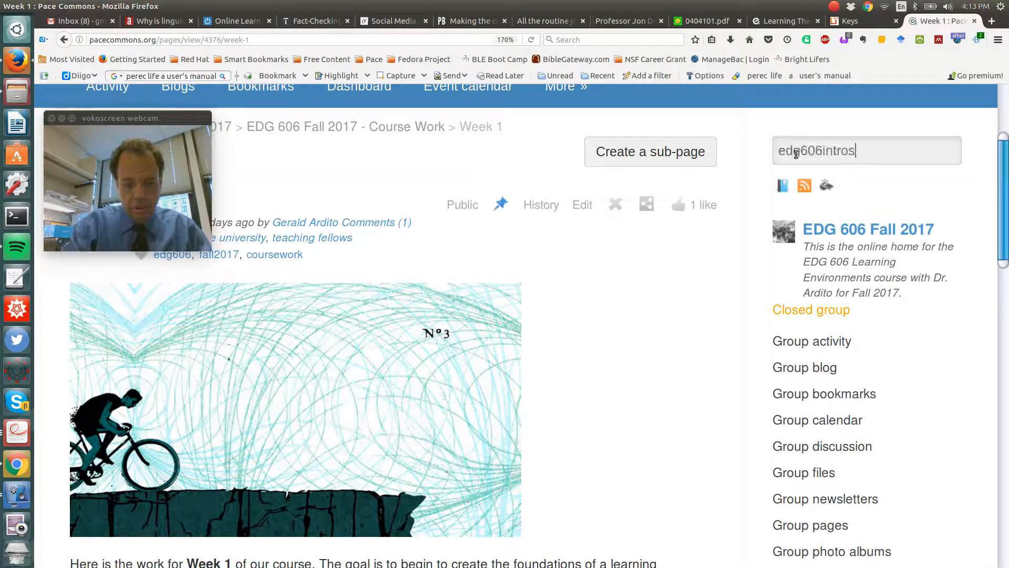
{"action": "key", "text": "Return"}
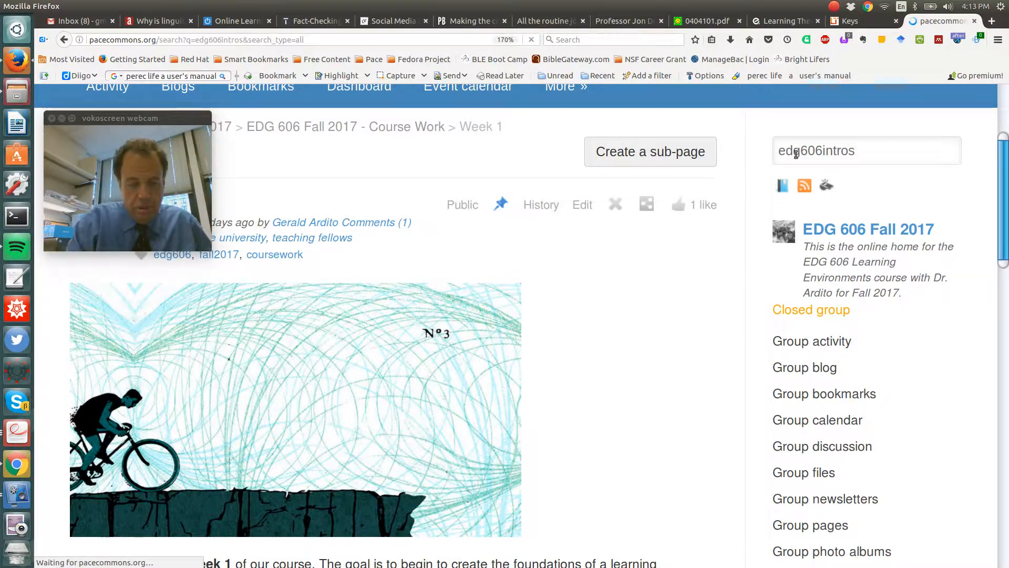
Step: Expand the tag matches for edg606intros to the full list and look through the introduction posts
{"action": "scroll", "coordinate": [402, 352], "scroll_direction": "down", "scroll_amount": 6}
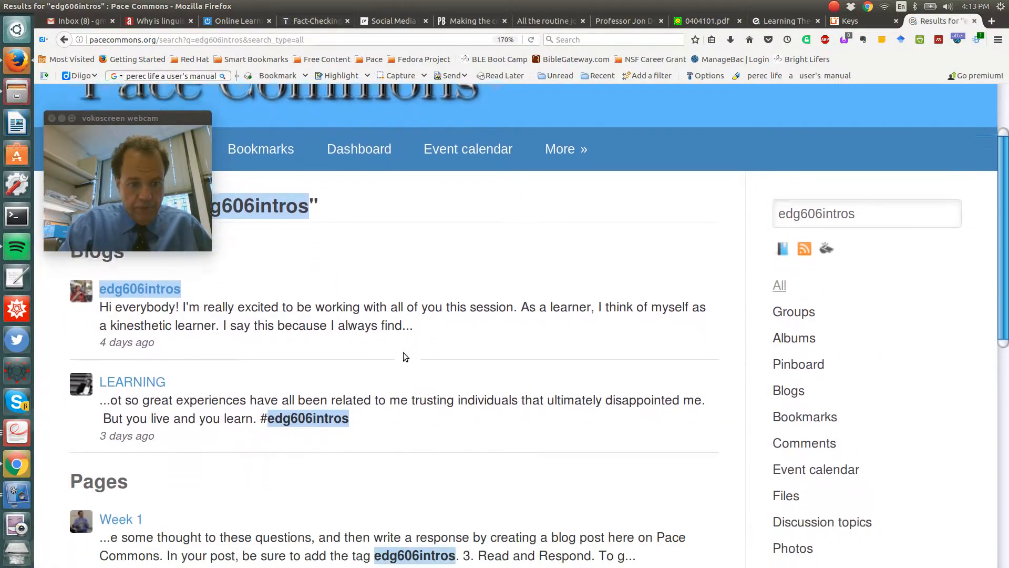
{"action": "scroll", "coordinate": [403, 353], "scroll_direction": "down", "scroll_amount": 2}
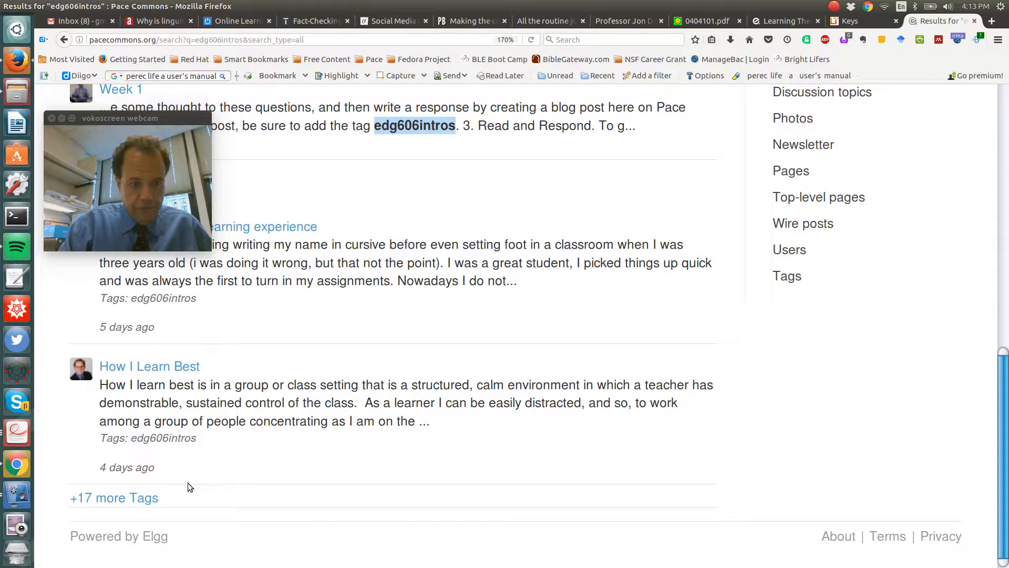
{"action": "left_click", "coordinate": [126, 497]}
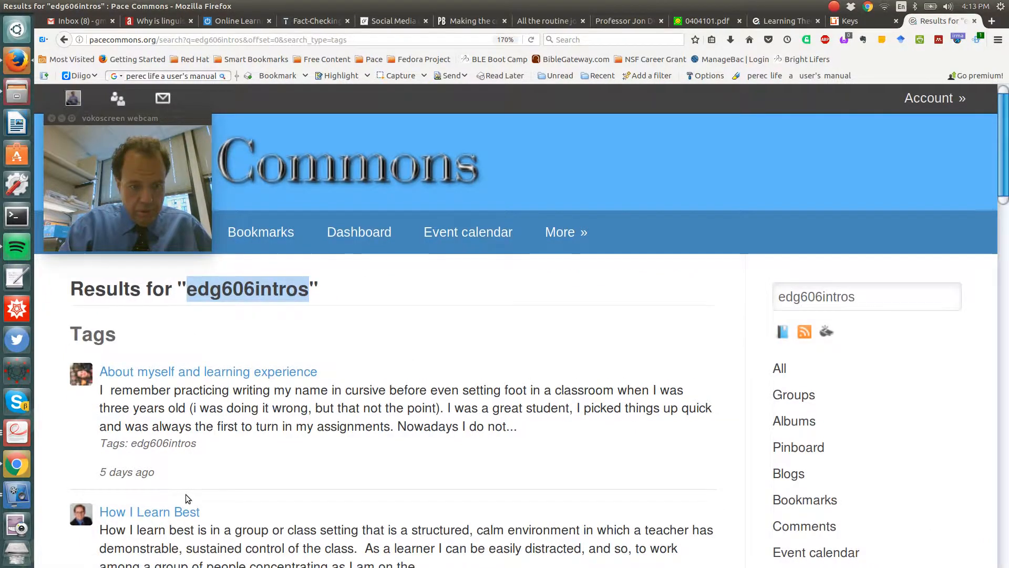
{"action": "scroll", "coordinate": [184, 494], "scroll_direction": "down", "scroll_amount": 10}
{"action": "scroll", "coordinate": [186, 495], "scroll_direction": "down", "scroll_amount": 5}
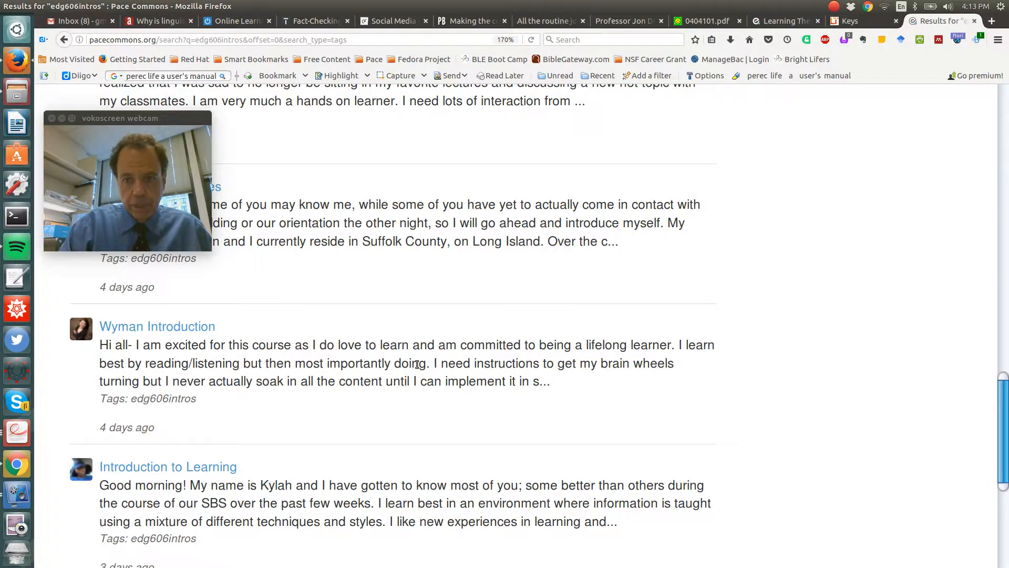
{"action": "scroll", "coordinate": [416, 363], "scroll_direction": "up", "scroll_amount": 15}
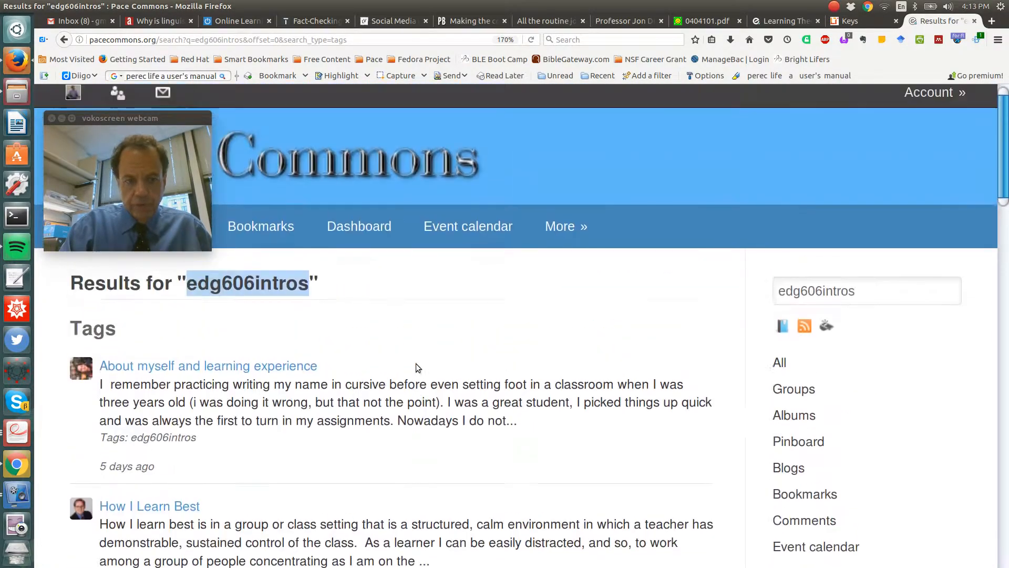
{"action": "scroll", "coordinate": [415, 363], "scroll_direction": "down", "scroll_amount": 3}
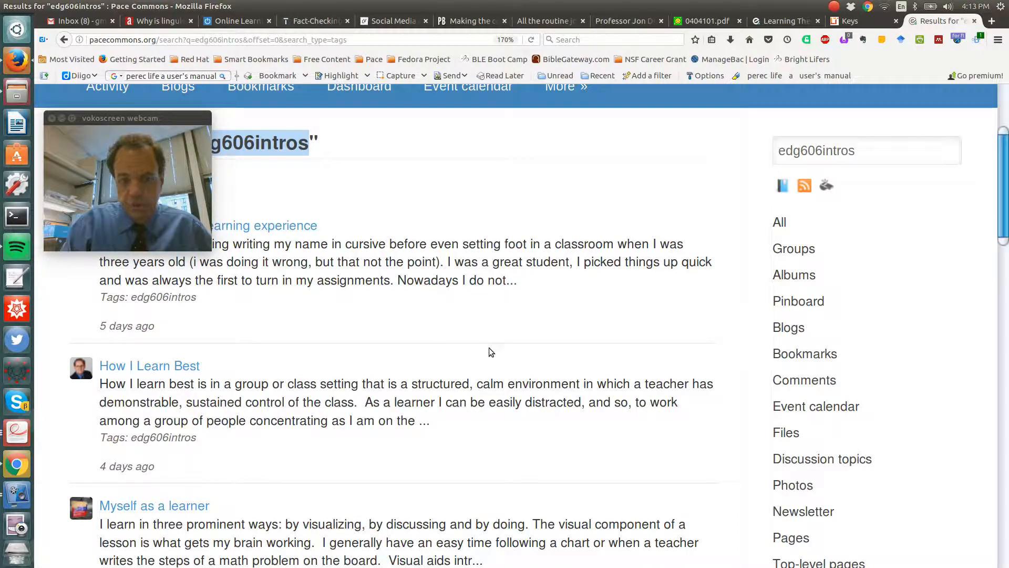
{"action": "scroll", "coordinate": [538, 338], "scroll_direction": "down", "scroll_amount": 3}
{"action": "scroll", "coordinate": [538, 316], "scroll_direction": "up", "scroll_amount": 6}
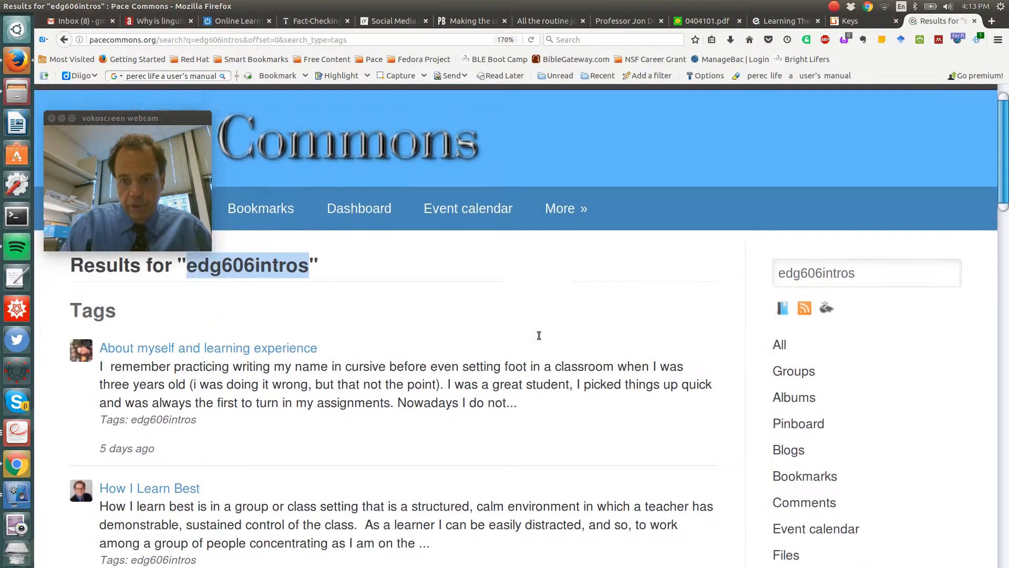
Step: Go to the list of all groups and open the featured group EDG 606 Fall 2017
{"action": "mouse_move", "coordinate": [553, 241]}
{"action": "left_click", "coordinate": [554, 319]}
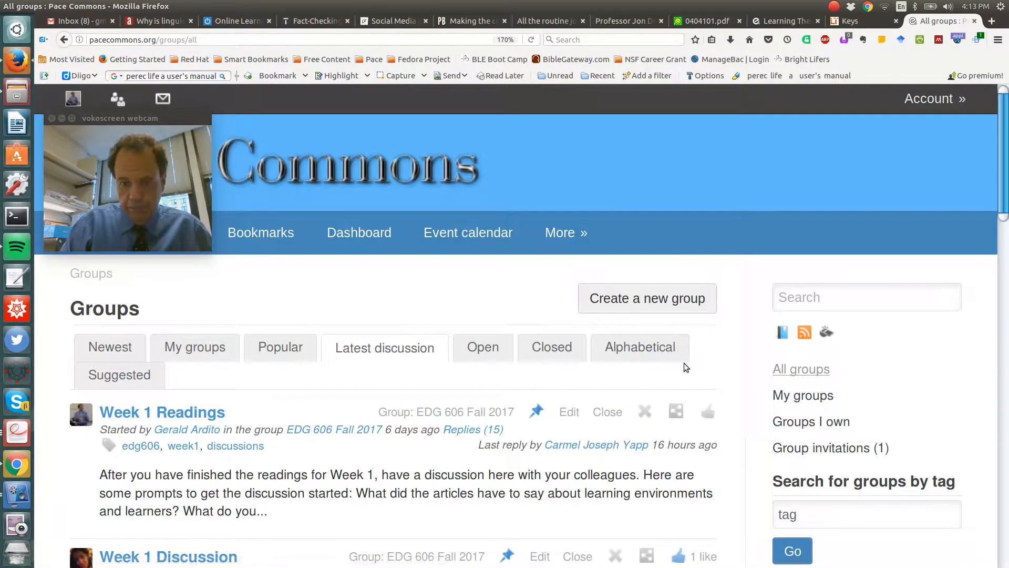
{"action": "scroll", "coordinate": [683, 364], "scroll_direction": "down", "scroll_amount": 2}
{"action": "scroll", "coordinate": [684, 367], "scroll_direction": "down", "scroll_amount": 3}
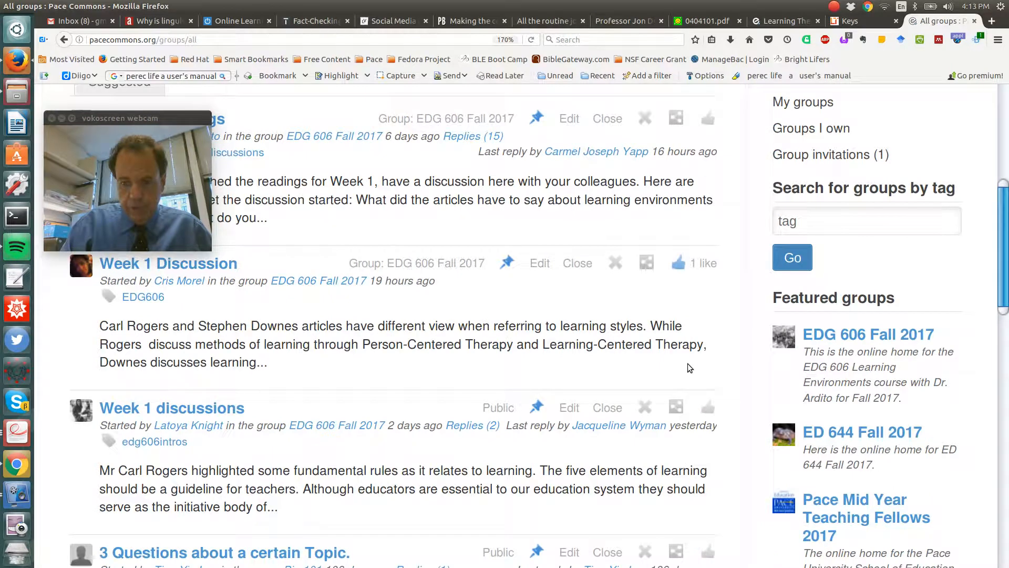
{"action": "left_click", "coordinate": [821, 336]}
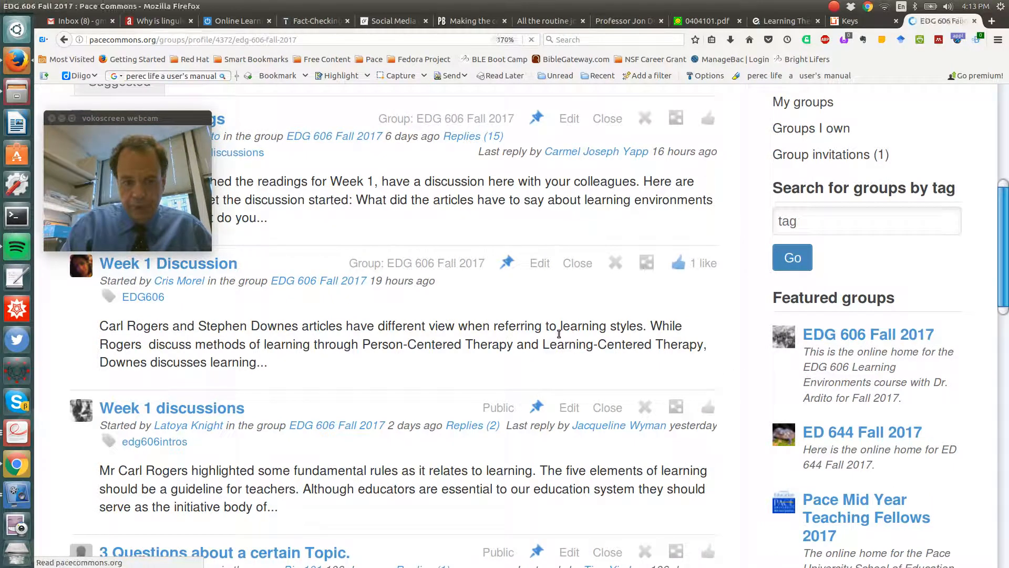
{"action": "scroll", "coordinate": [643, 388], "scroll_direction": "down", "scroll_amount": 3}
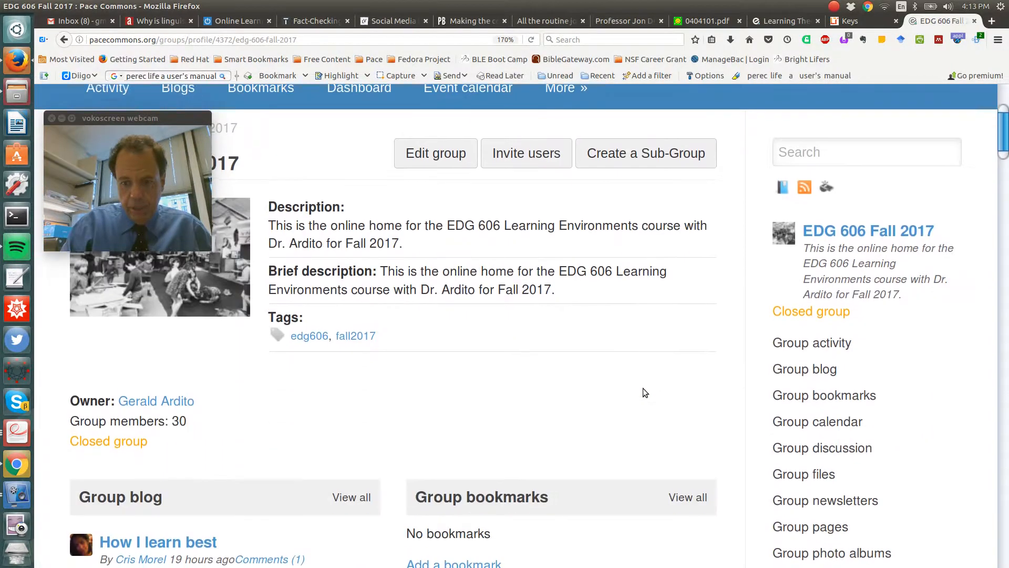
{"action": "scroll", "coordinate": [620, 323], "scroll_direction": "up", "scroll_amount": 1}
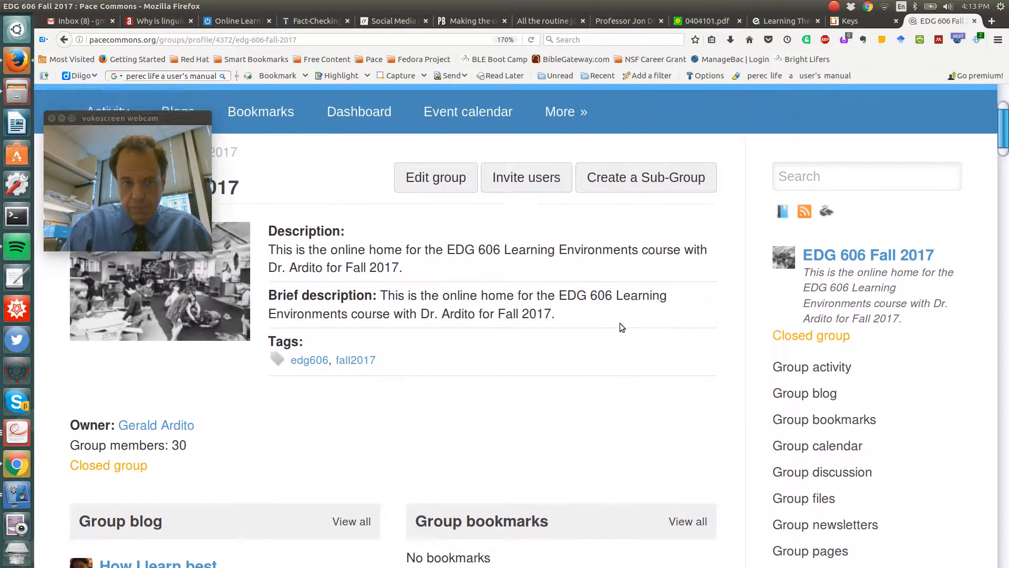
{"action": "scroll", "coordinate": [622, 334], "scroll_direction": "up", "scroll_amount": 2}
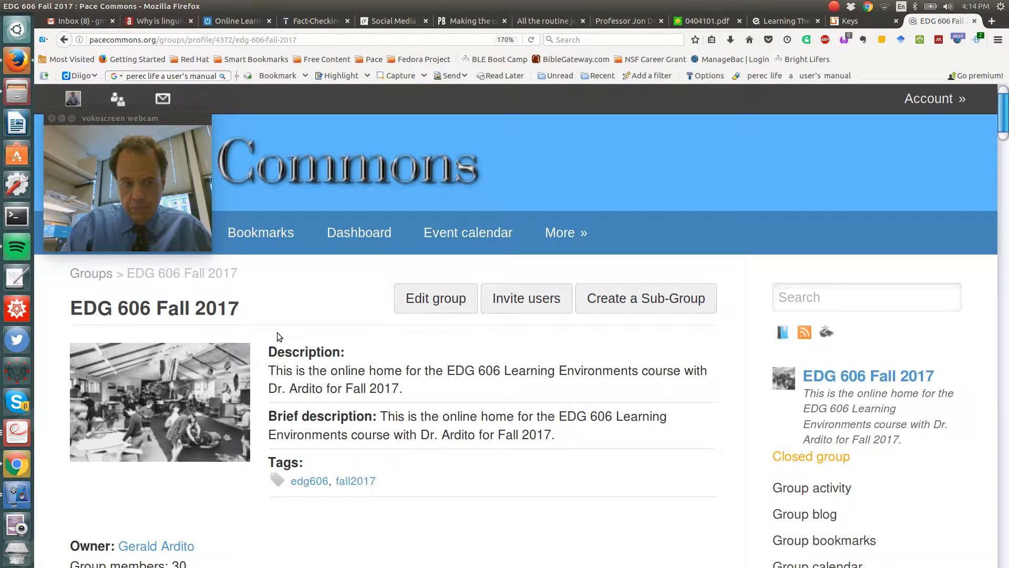
{"action": "scroll", "coordinate": [278, 337], "scroll_direction": "down", "scroll_amount": 2}
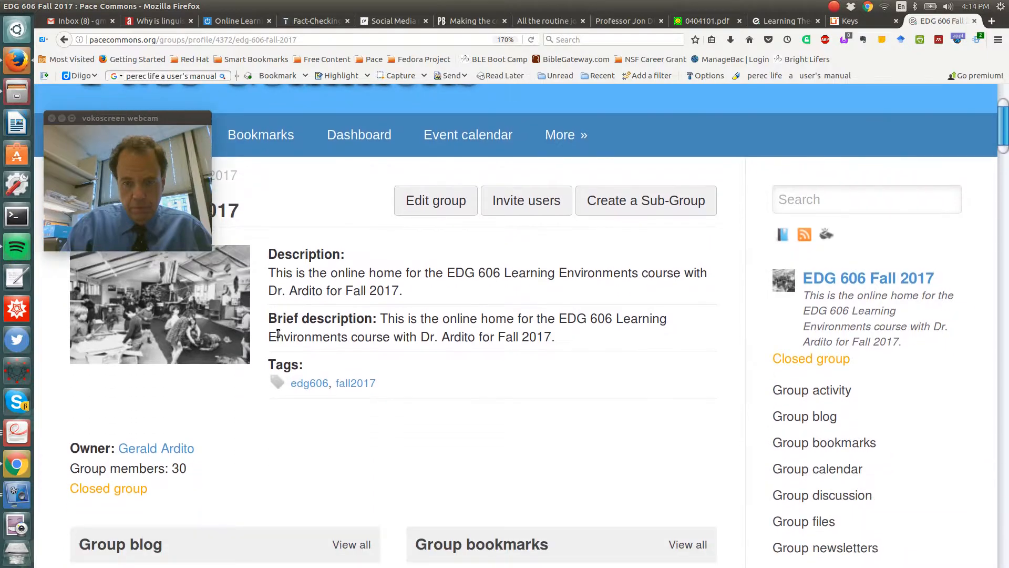
Step: Start a new blog post in the EDG 606 Fall 2017 group blog, titled with the author's surname followed by "Introduction"
{"action": "left_click", "coordinate": [809, 419]}
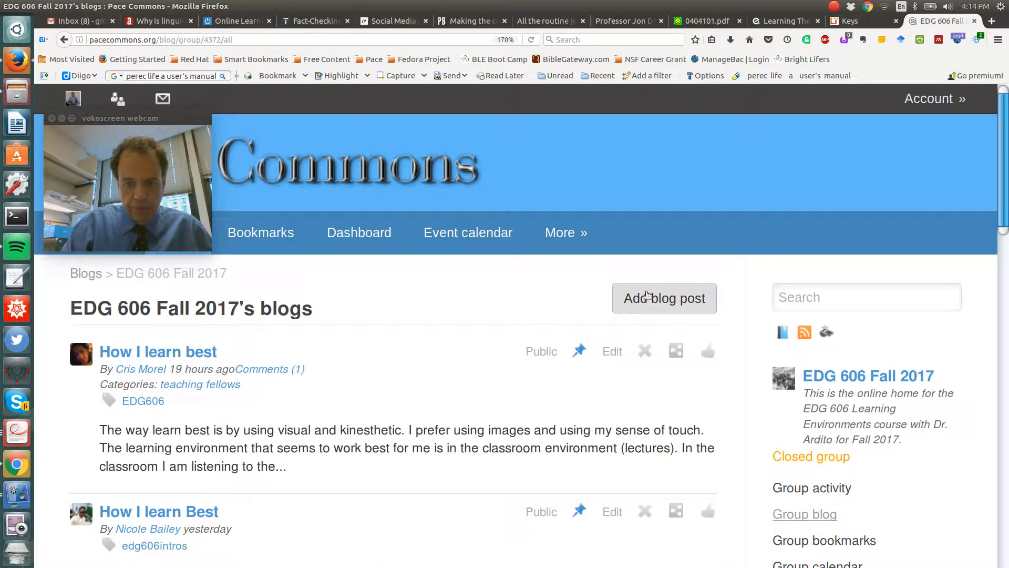
{"action": "left_click", "coordinate": [648, 296]}
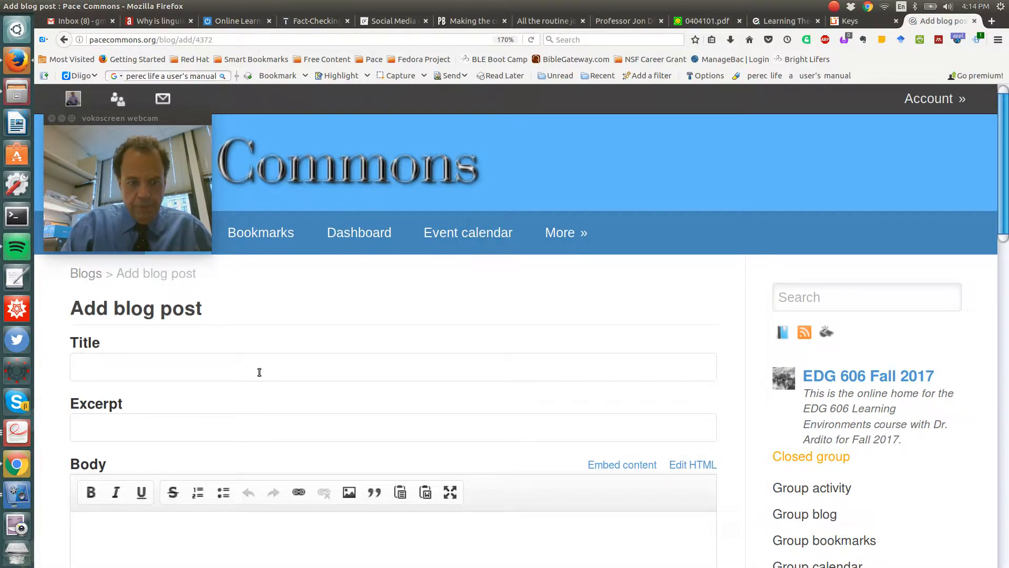
{"action": "left_click", "coordinate": [259, 372]}
{"action": "type", "text": "Ardito"}
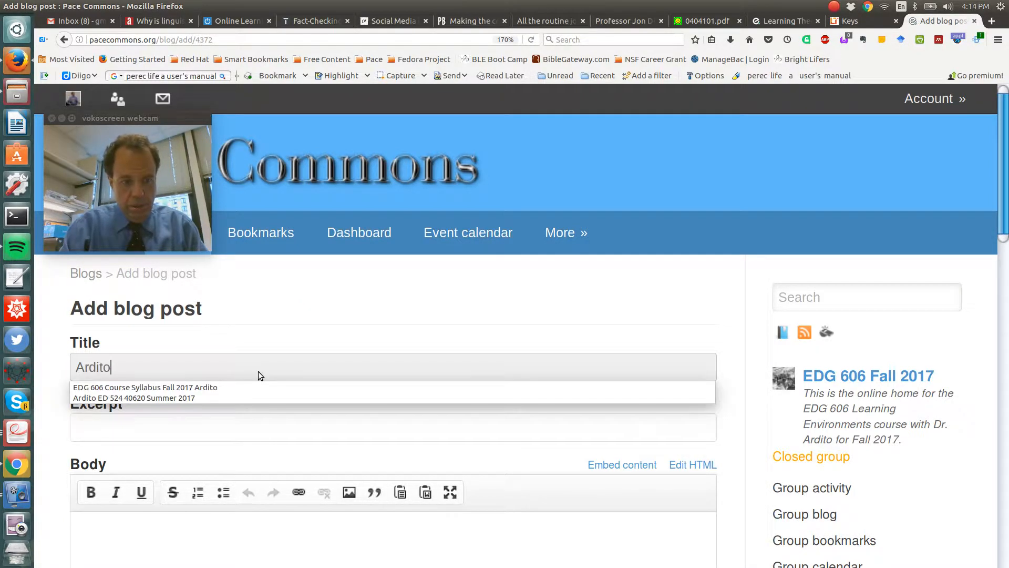
{"action": "type", "text": " Intro"}
{"action": "key", "text": "BackSpace"}
{"action": "key", "text": "BackSpace"}
{"action": "key", "text": "BackSpace"}
{"action": "type", "text": "t"}
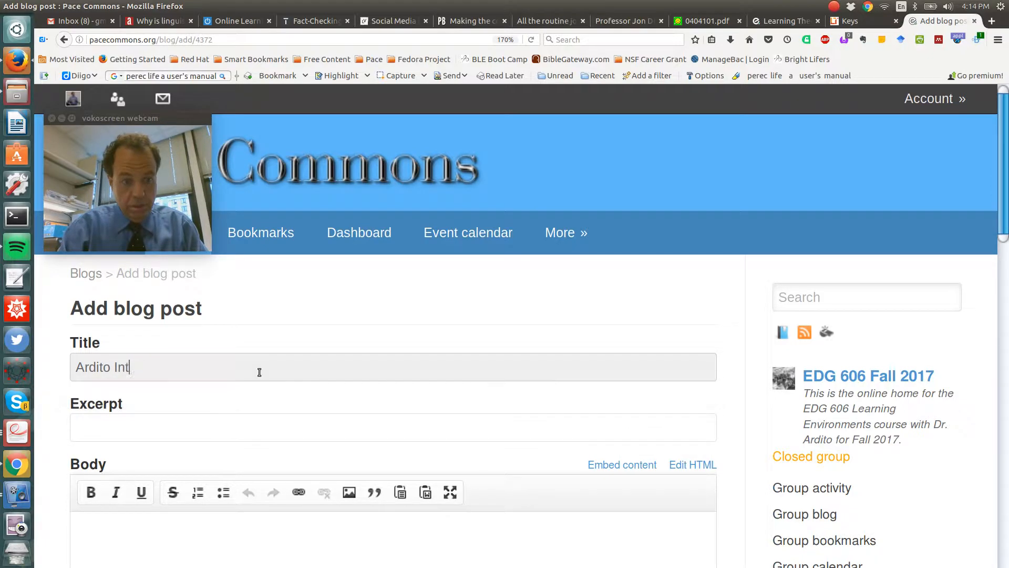
{"action": "type", "text": "roduction"}
Step: Fill in the post's excerpt with "Here is what you should know about me going into EDG 606."
{"action": "key", "text": "Tab"}
{"action": "type", "text": "Her"}
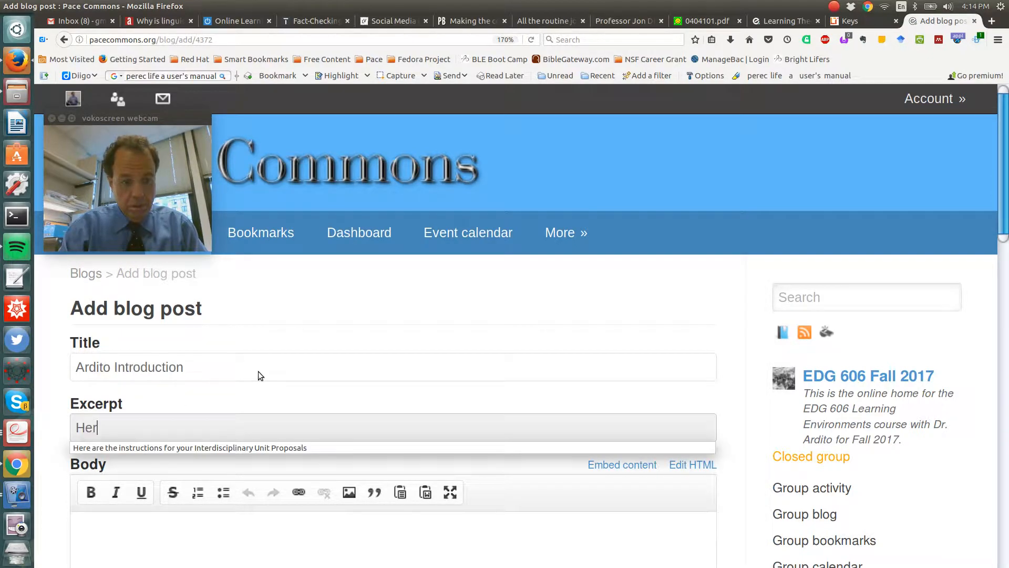
{"action": "type", "text": "e is what "}
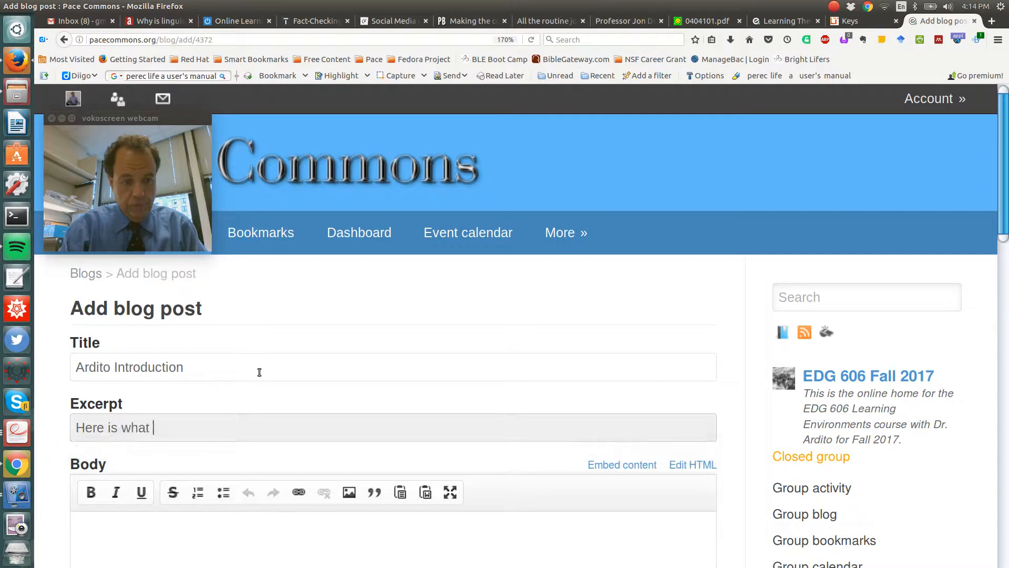
{"action": "type", "text": "you should know"}
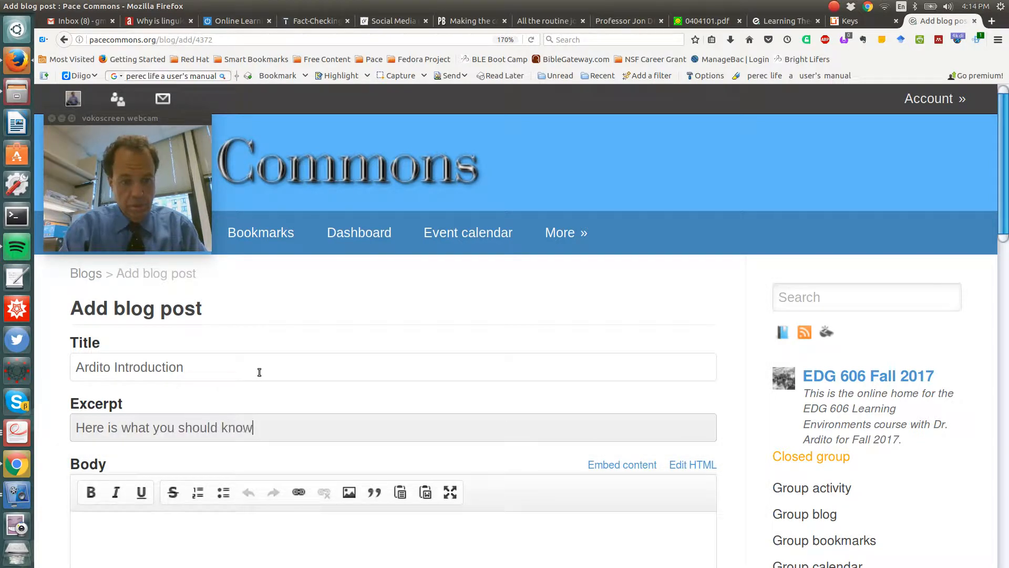
{"action": "type", "text": " about me going into"}
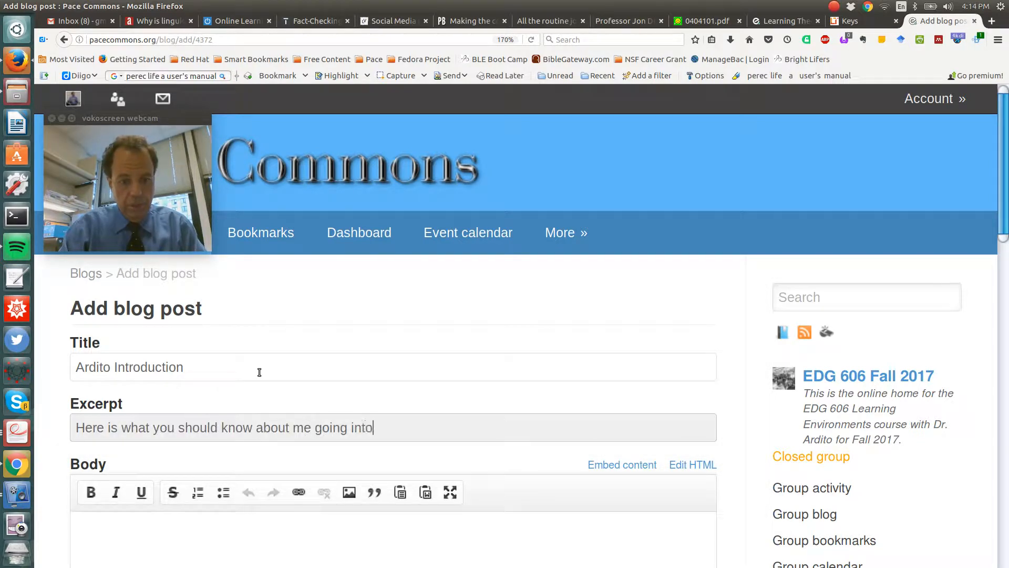
{"action": "type", "text": " EDG 606."}
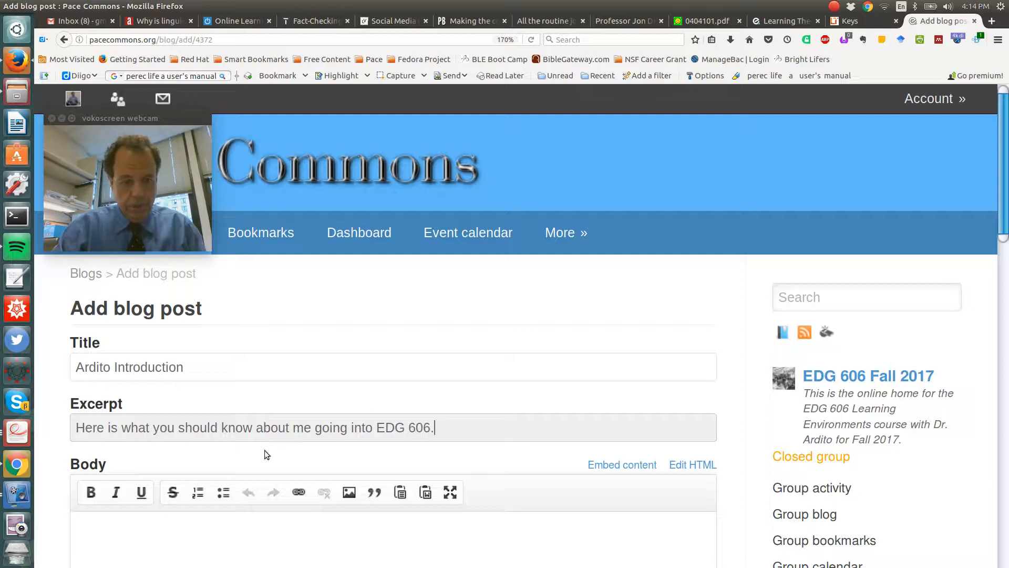
Step: Tag the blog post with edg606intros, the author's surname in lowercase, fall2017 and teaching fellows, separated by commas
{"action": "scroll", "coordinate": [264, 450], "scroll_direction": "down", "scroll_amount": 5}
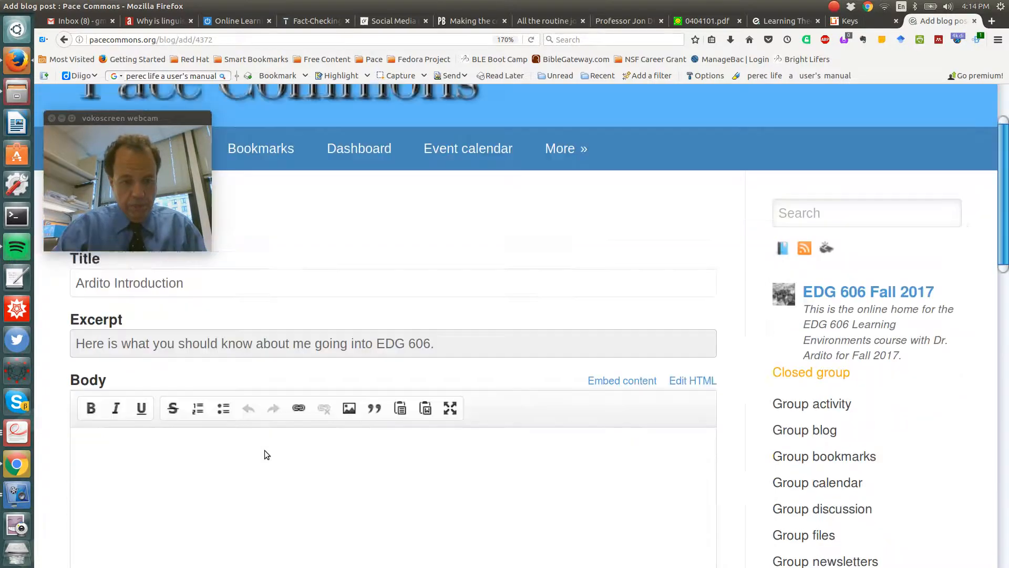
{"action": "left_click", "coordinate": [262, 472]}
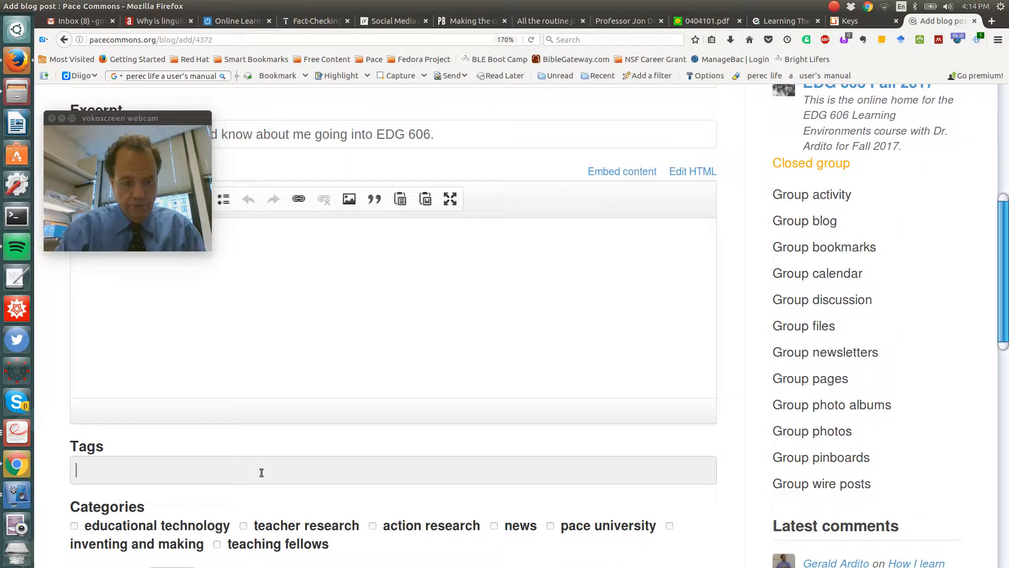
{"action": "type", "text": "edg606intros"}
{"action": "type", "text": ", ar"}
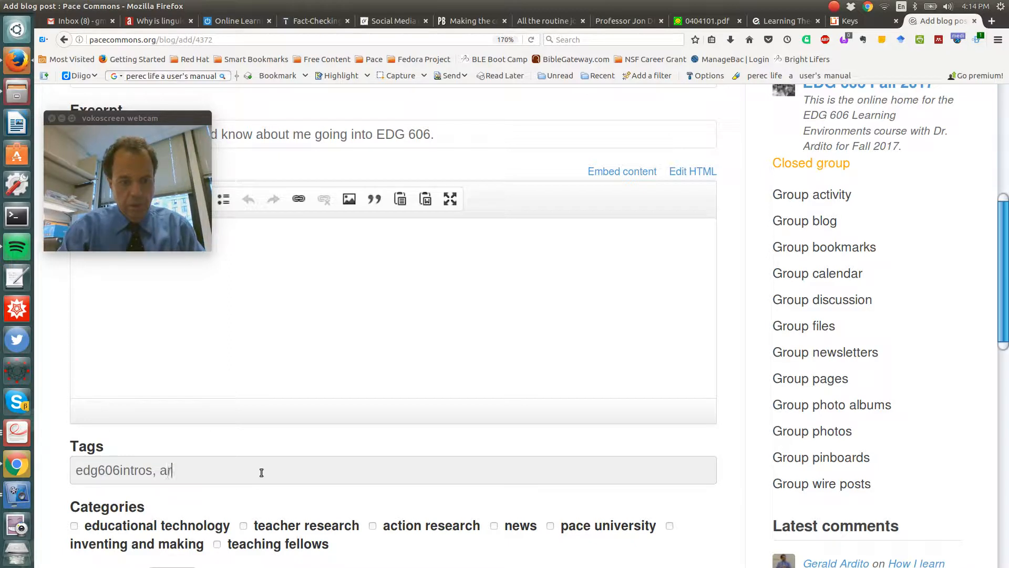
{"action": "type", "text": "dito, fall2017"}
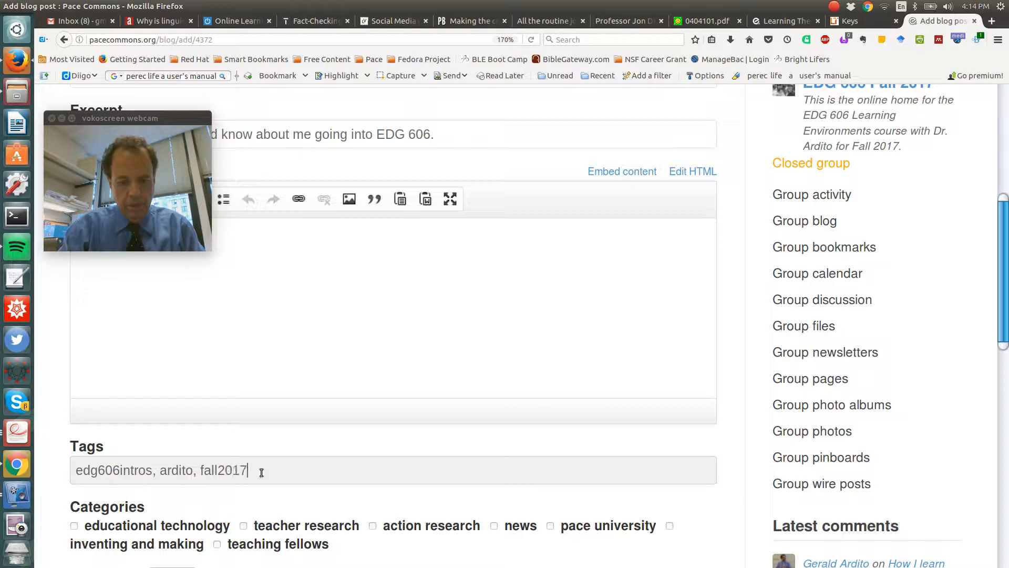
{"action": "type", "text": ","}
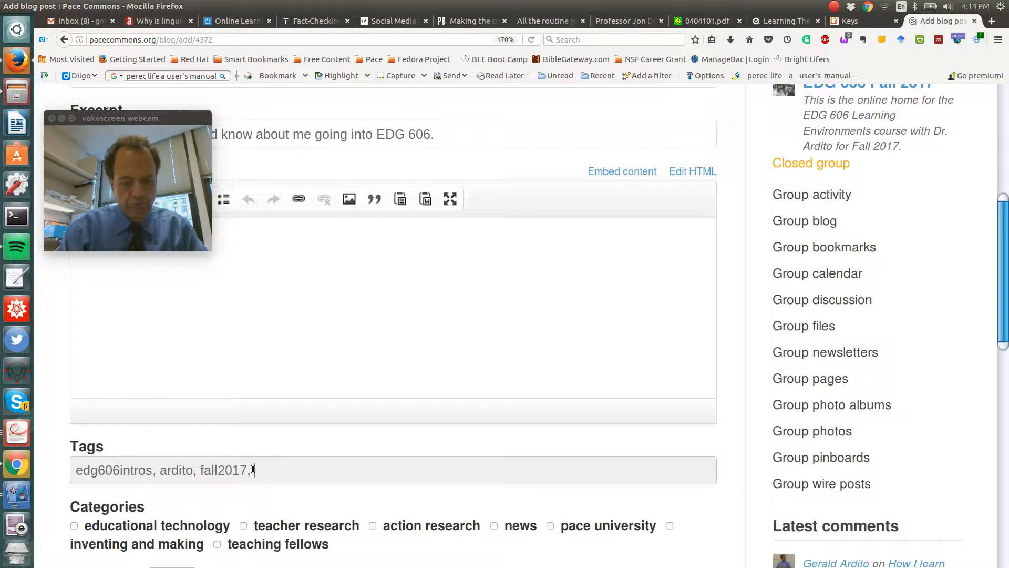
{"action": "type", "text": "teaching "}
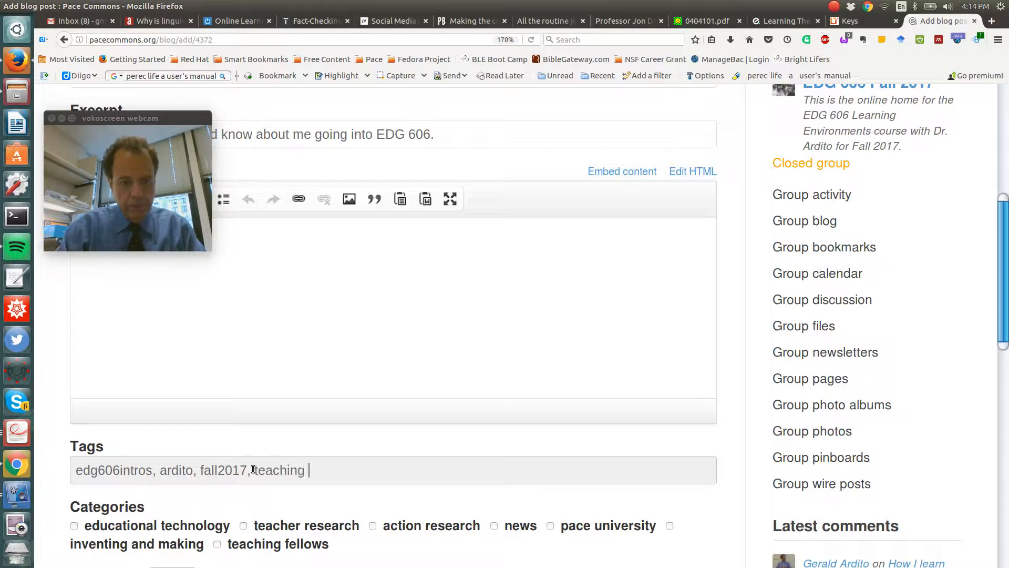
{"action": "type", "text": "fellows,"}
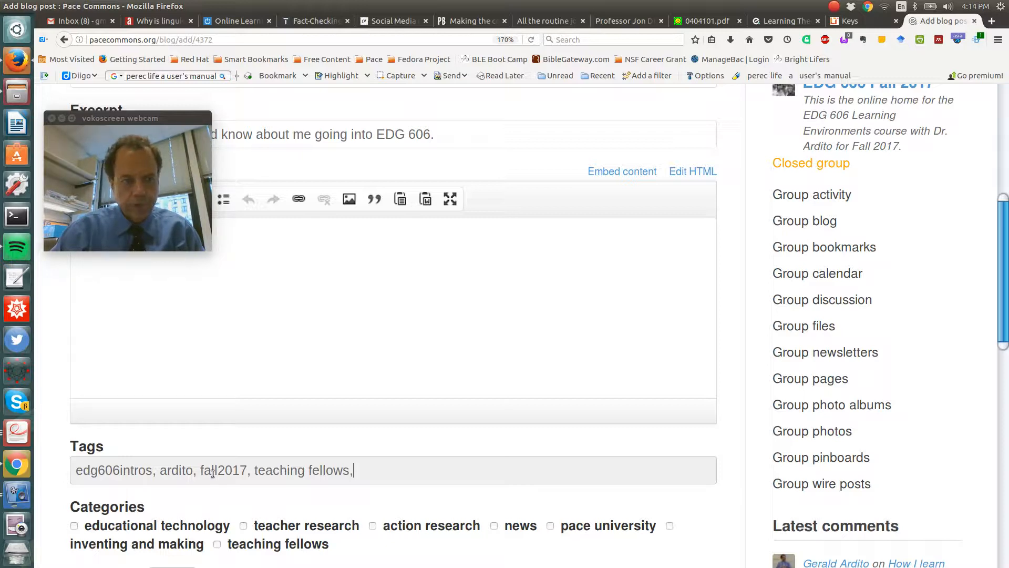
Step: Write "Blah blahblah" as the body of the blog post and save it with Published status
{"action": "left_click", "coordinate": [316, 254]}
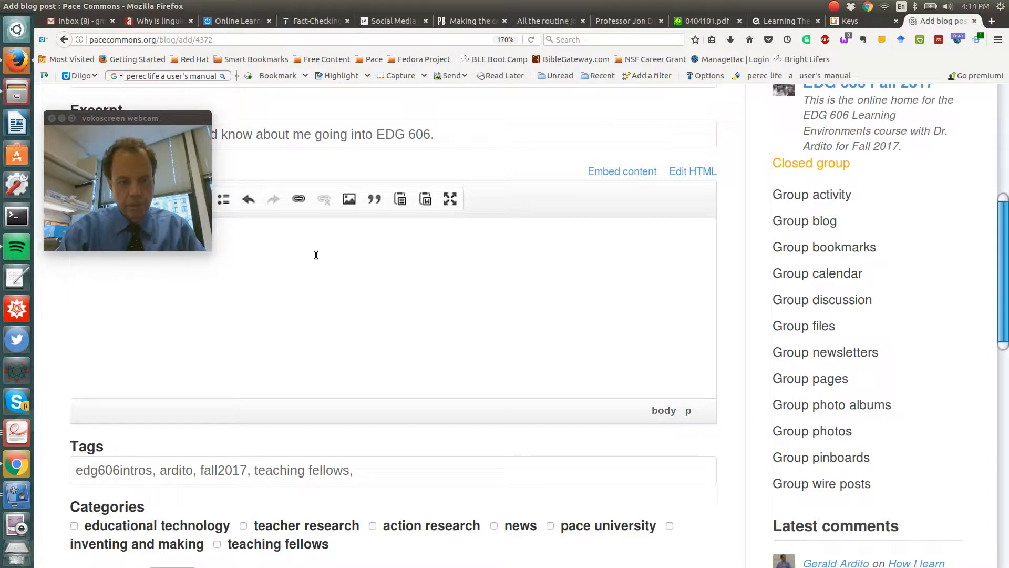
{"action": "scroll", "coordinate": [352, 249], "scroll_direction": "down", "scroll_amount": 7}
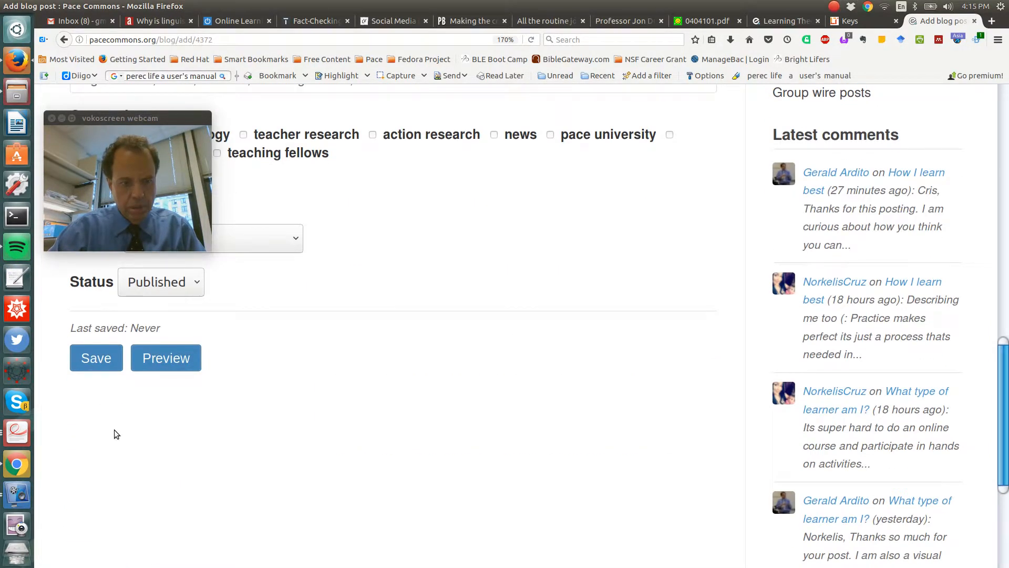
{"action": "left_click", "coordinate": [96, 365]}
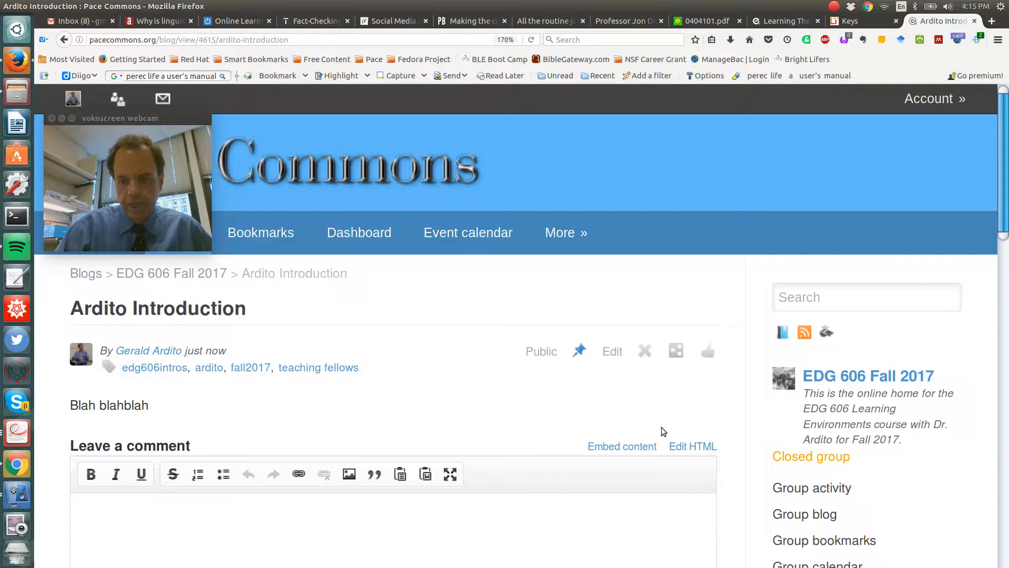
Step: Open the post "How I learn best" from the second entry of the group's latest comments
{"action": "scroll", "coordinate": [699, 441], "scroll_direction": "down", "scroll_amount": 5}
{"action": "scroll", "coordinate": [699, 440], "scroll_direction": "down", "scroll_amount": 4}
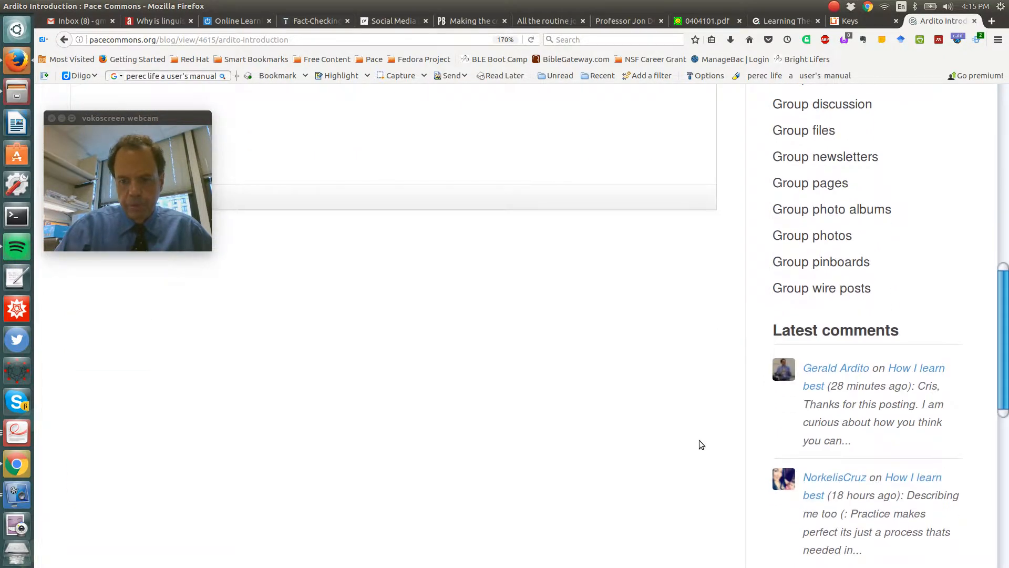
{"action": "scroll", "coordinate": [700, 444], "scroll_direction": "down", "scroll_amount": 3}
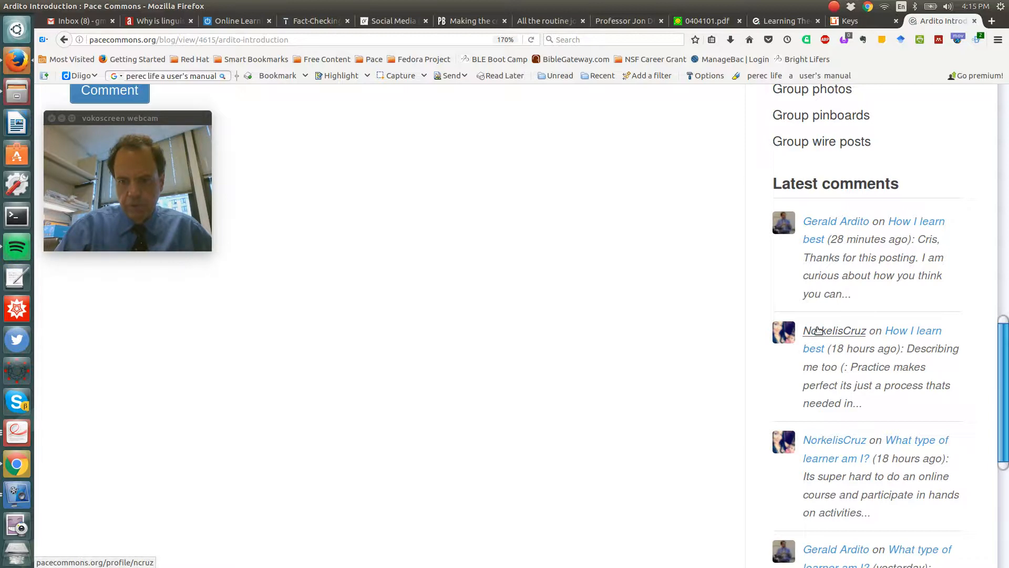
{"action": "left_click", "coordinate": [904, 332]}
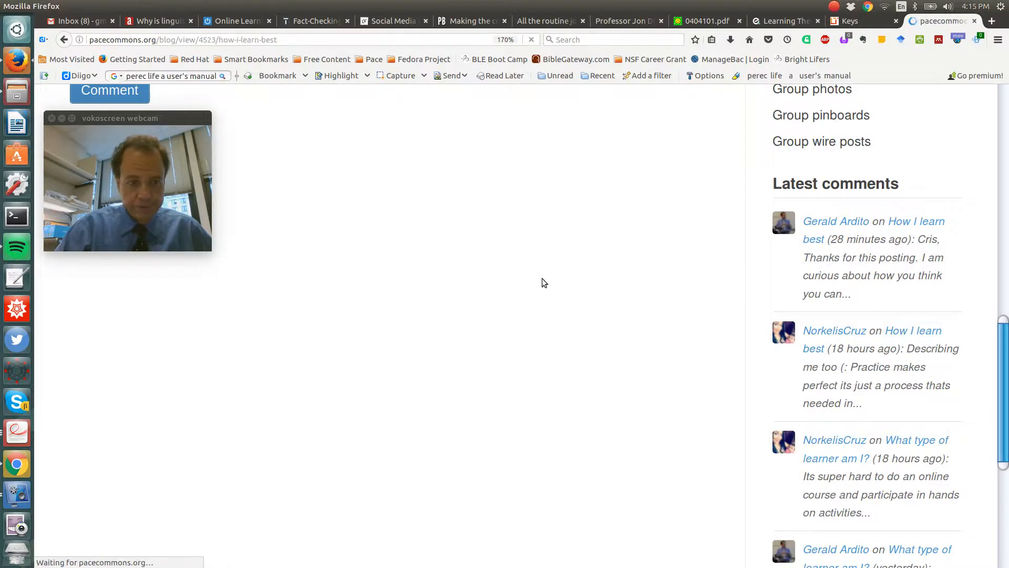
Step: Look through the "How I learn best" post and its comments, and like the comment beginning "Describing me too"
{"action": "scroll", "coordinate": [461, 323], "scroll_direction": "down", "scroll_amount": 7}
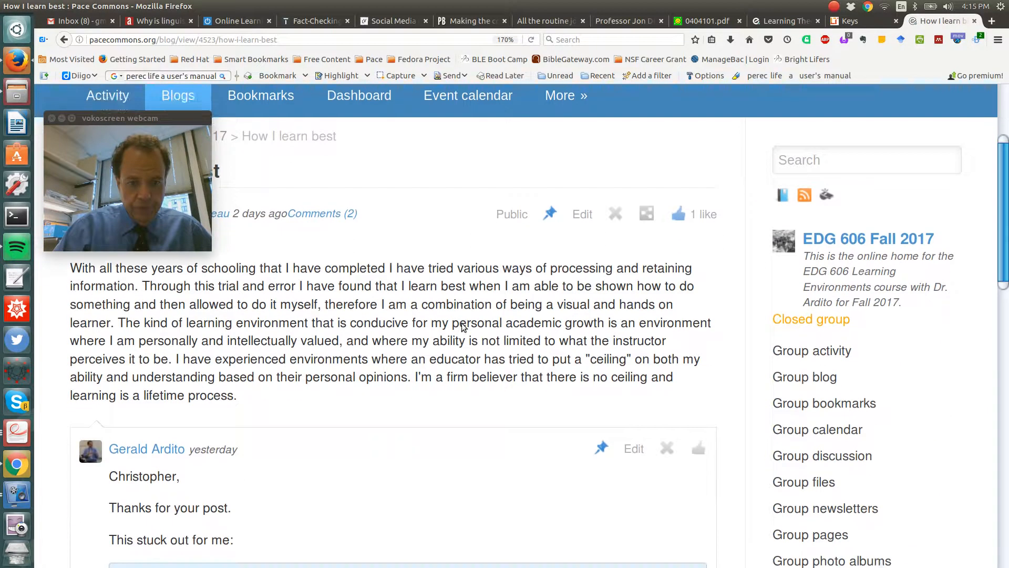
{"action": "scroll", "coordinate": [462, 324], "scroll_direction": "up", "scroll_amount": 7}
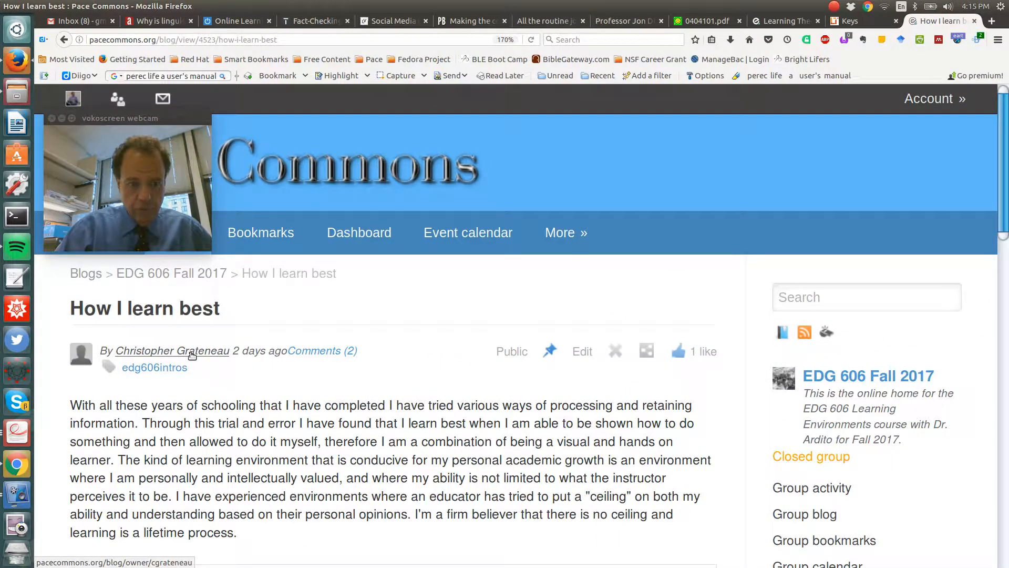
{"action": "scroll", "coordinate": [200, 400], "scroll_direction": "down", "scroll_amount": 1}
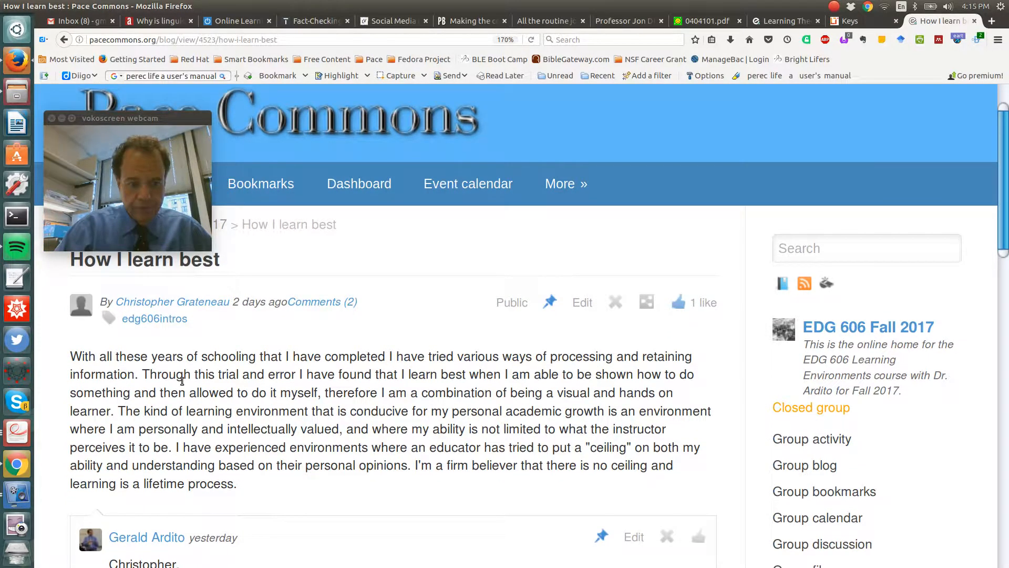
{"action": "scroll", "coordinate": [182, 380], "scroll_direction": "down", "scroll_amount": 5}
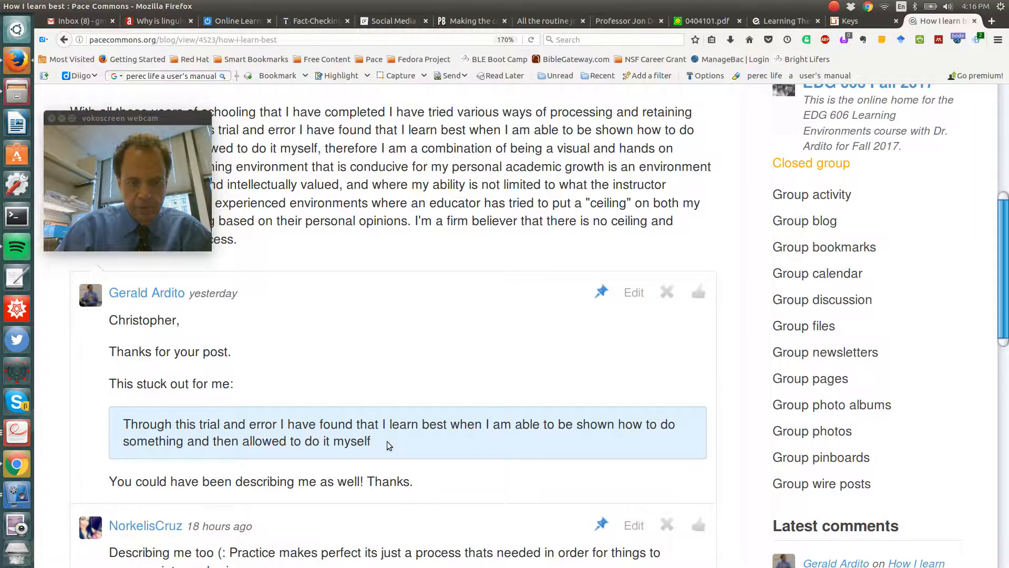
{"action": "scroll", "coordinate": [387, 442], "scroll_direction": "down", "scroll_amount": 3}
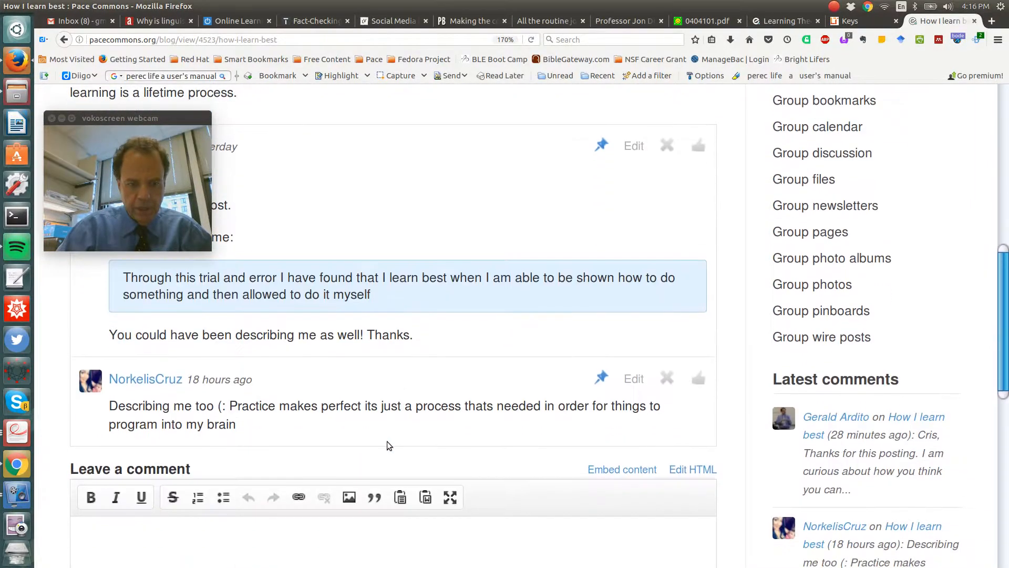
{"action": "scroll", "coordinate": [387, 441], "scroll_direction": "down", "scroll_amount": 1}
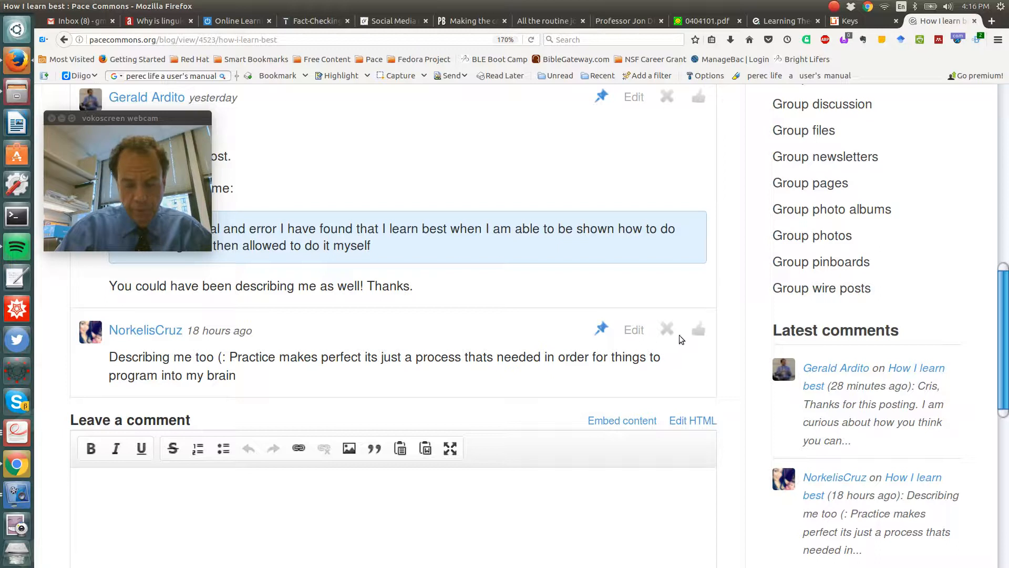
{"action": "left_click", "coordinate": [697, 332]}
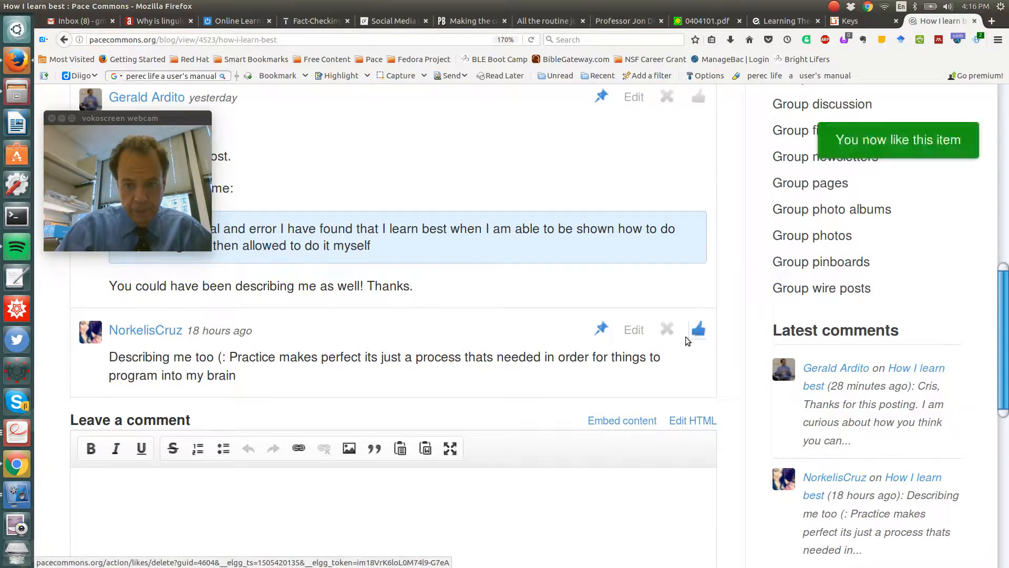
Step: Begin a new comment on the post with a greeting line of the previous commenter's first name and a comma
{"action": "left_click", "coordinate": [413, 491]}
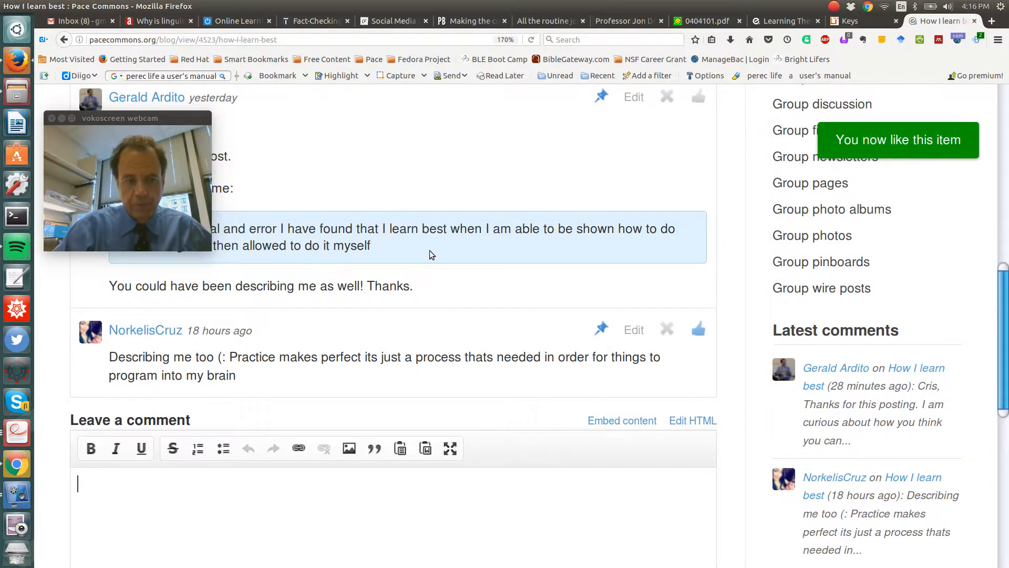
{"action": "scroll", "coordinate": [430, 250], "scroll_direction": "up", "scroll_amount": 4}
{"action": "scroll", "coordinate": [430, 250], "scroll_direction": "down", "scroll_amount": 4}
{"action": "scroll", "coordinate": [430, 255], "scroll_direction": "down", "scroll_amount": 2}
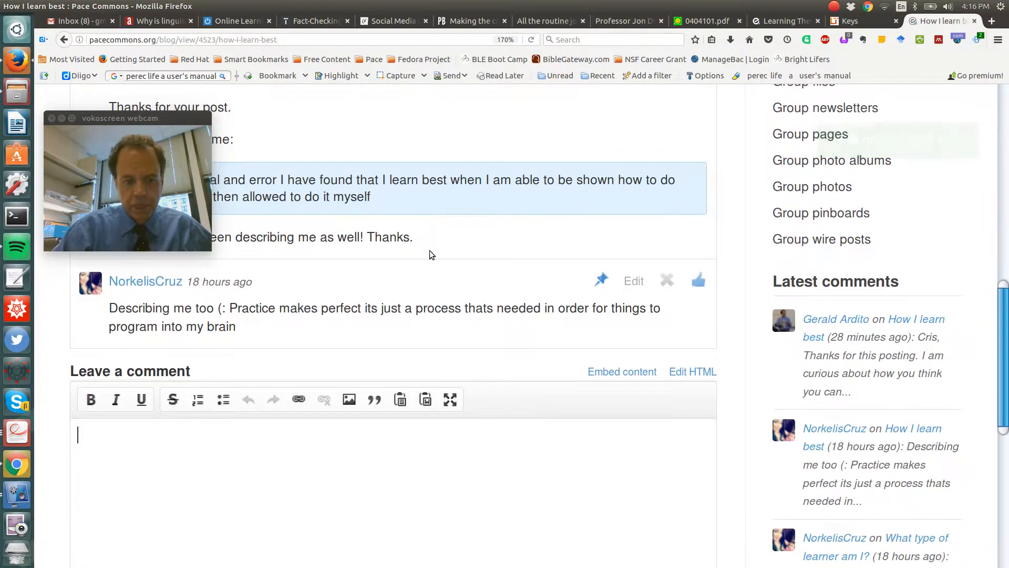
{"action": "type", "text": "NOrk"}
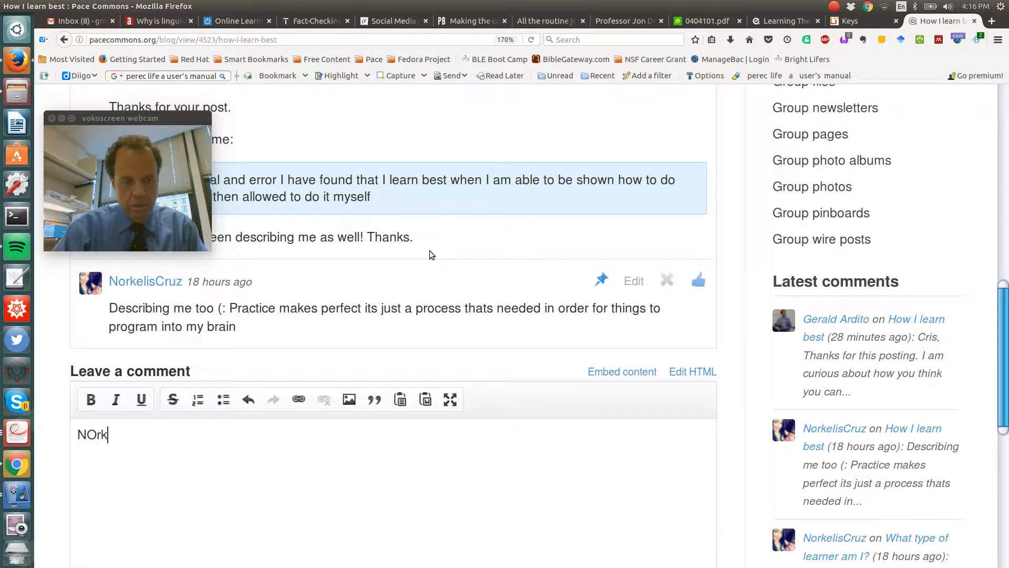
{"action": "key", "text": "BackSpace"}
{"action": "key", "text": "BackSpace"}
{"action": "key", "text": "BackSpace"}
{"action": "type", "text": "orkeli"}
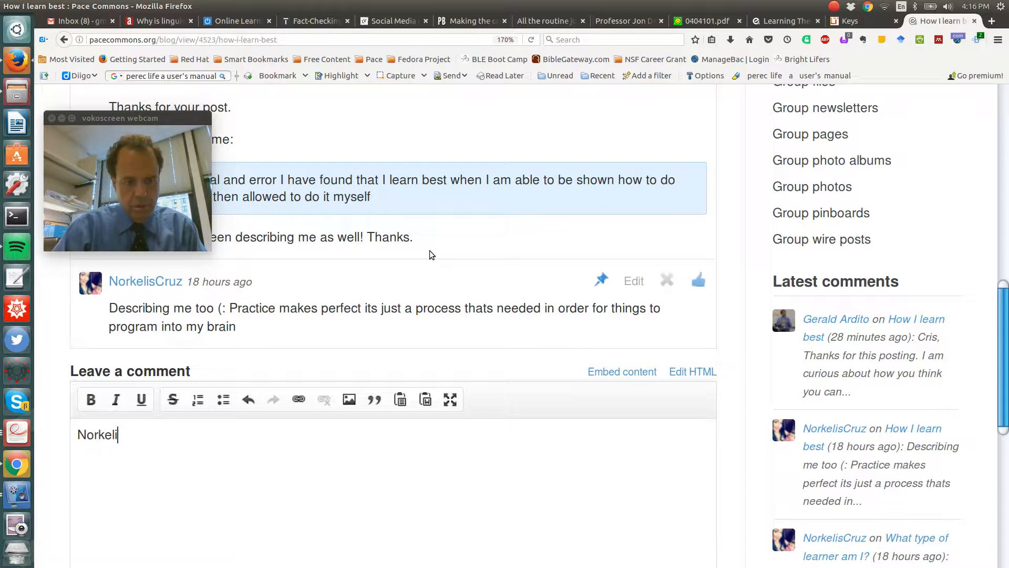
{"action": "type", "text": "s,"}
Step: Write "Thanks for contributing to this discussion." below the greeting and post the comment on the "How I learn best" post
{"action": "key", "text": "Return"}
{"action": "type", "text": "Thanks for contribution"}
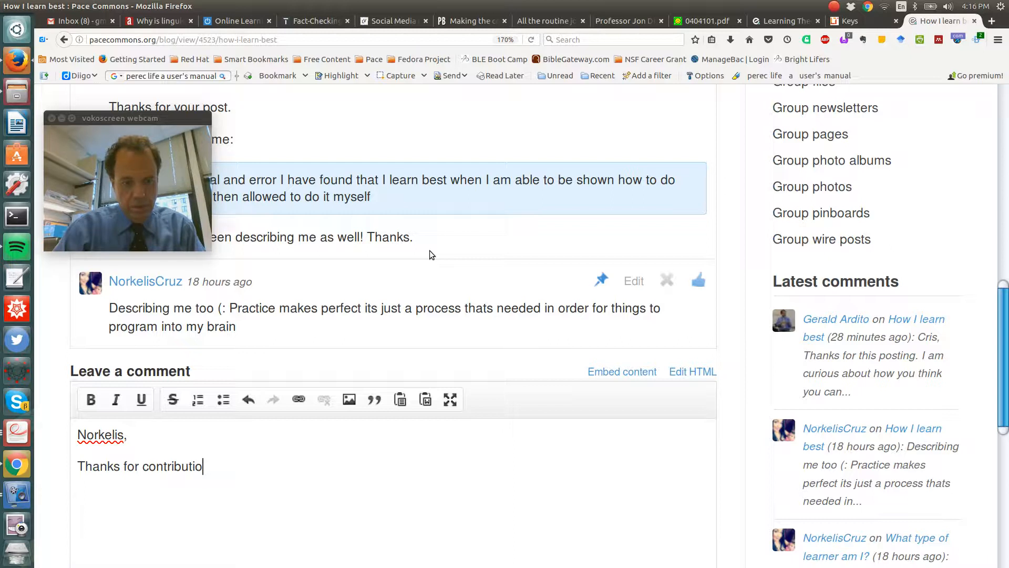
{"action": "key", "text": "BackSpace"}
{"action": "type", "text": "ng to this "}
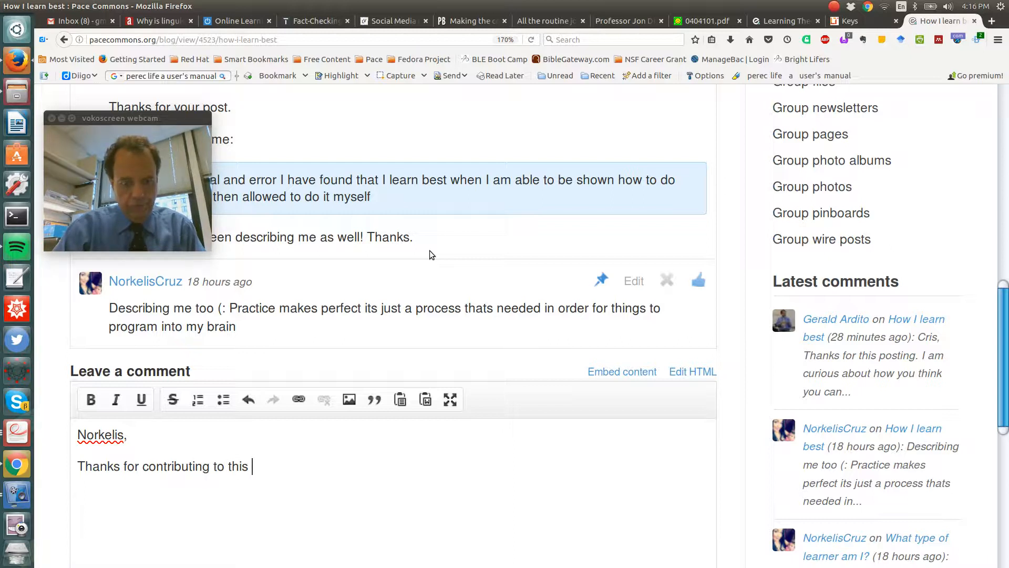
{"action": "type", "text": "discussion."}
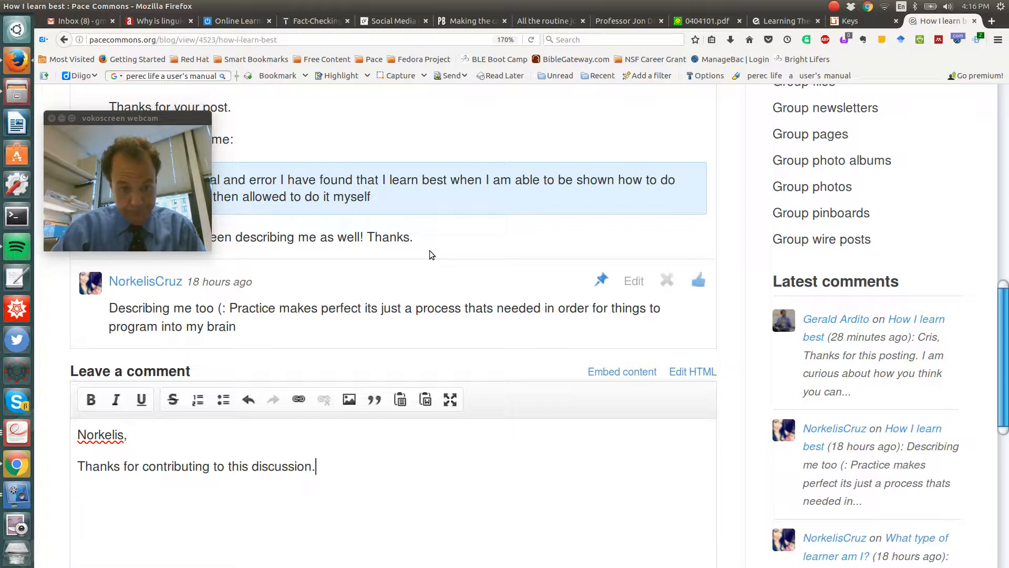
{"action": "scroll", "coordinate": [348, 357], "scroll_direction": "down", "scroll_amount": 6}
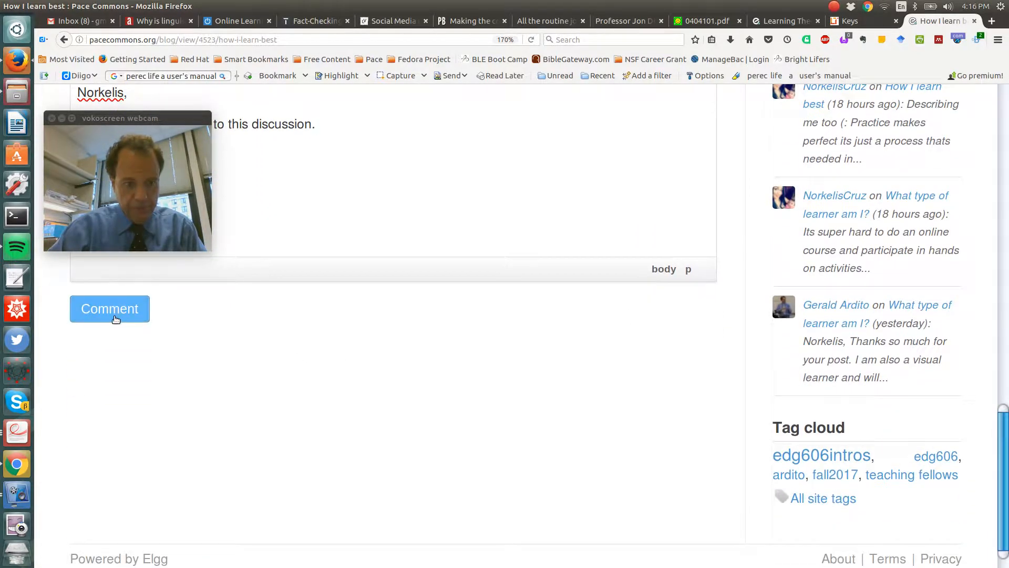
{"action": "left_click", "coordinate": [110, 309]}
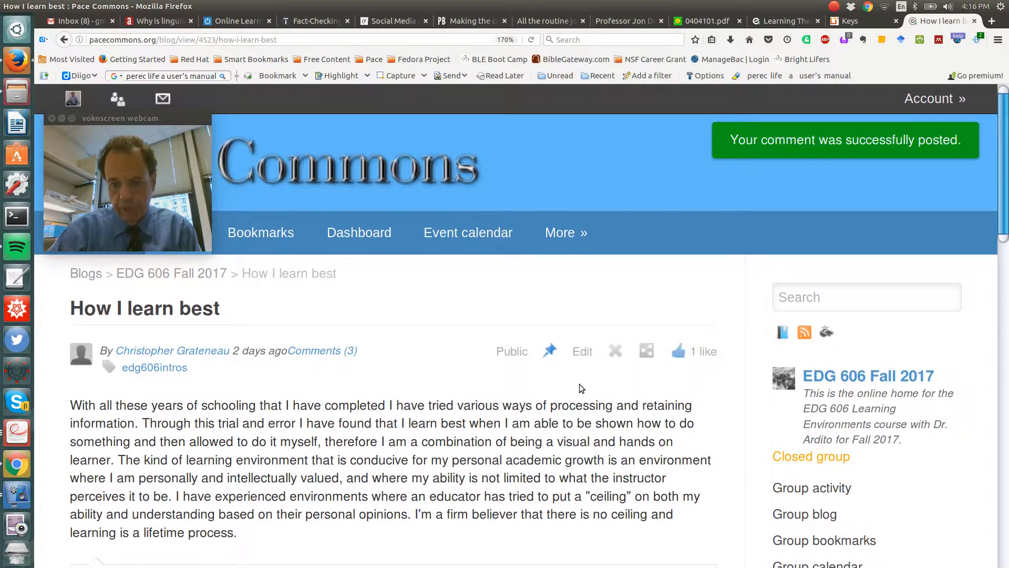
Step: Review the newly posted reply in the "How I learn best" comment thread and in the group's latest comments
{"action": "scroll", "coordinate": [580, 384], "scroll_direction": "down", "scroll_amount": 8}
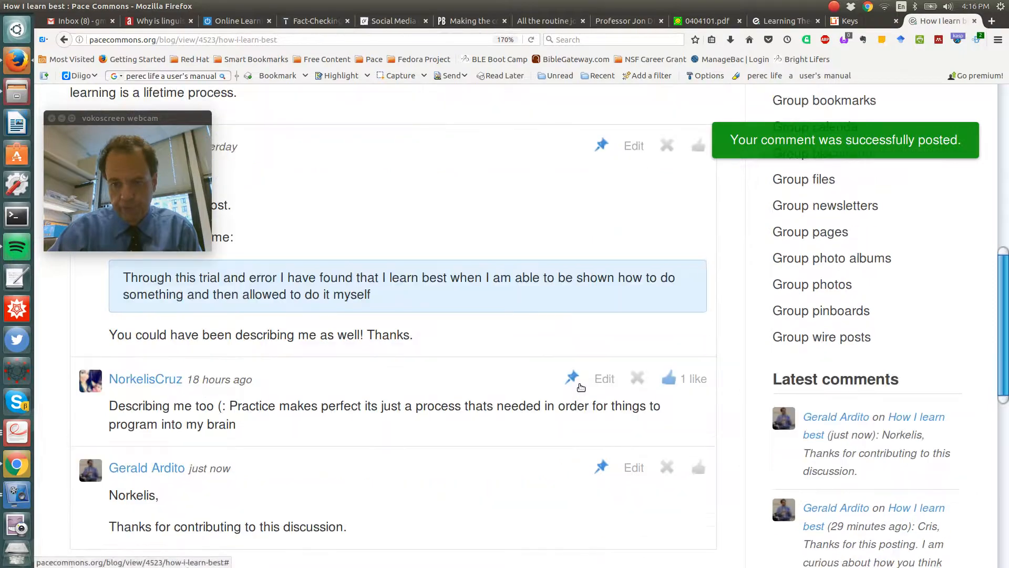
{"action": "scroll", "coordinate": [580, 387], "scroll_direction": "up", "scroll_amount": 2}
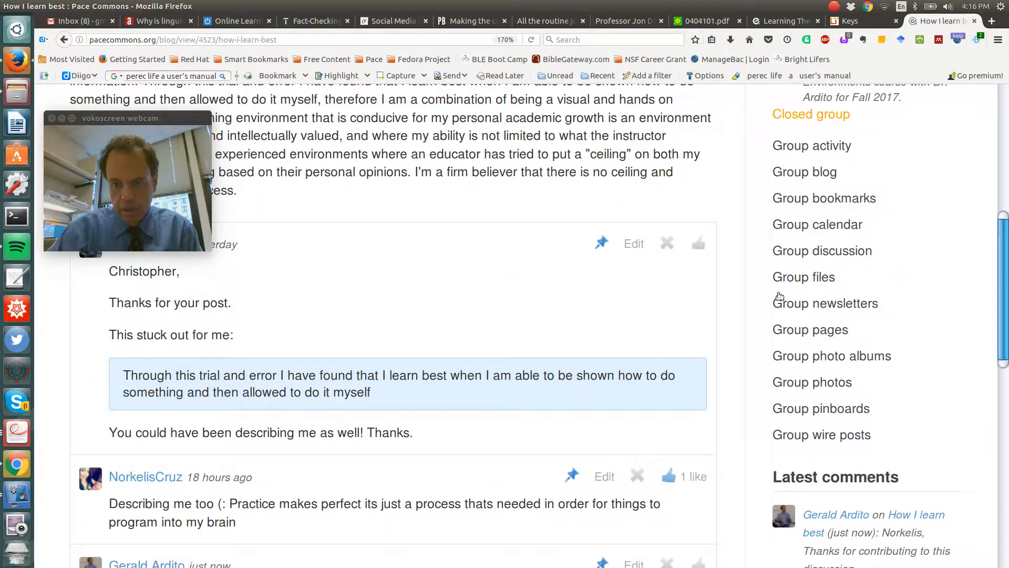
{"action": "scroll", "coordinate": [776, 415], "scroll_direction": "down", "scroll_amount": 5}
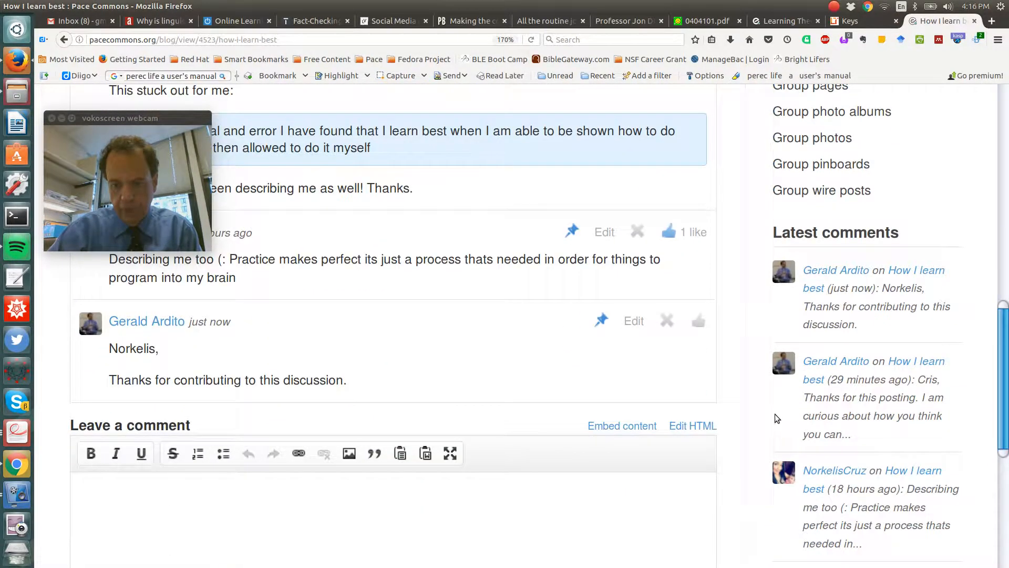
{"action": "scroll", "coordinate": [775, 415], "scroll_direction": "up", "scroll_amount": 8}
{"action": "scroll", "coordinate": [776, 415], "scroll_direction": "down", "scroll_amount": 7}
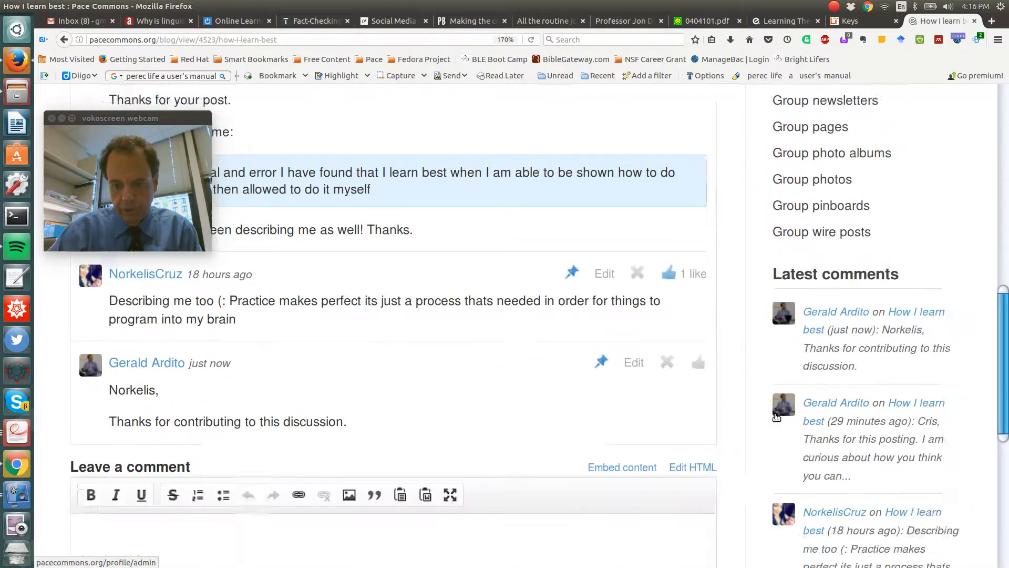
{"action": "scroll", "coordinate": [776, 416], "scroll_direction": "up", "scroll_amount": 4}
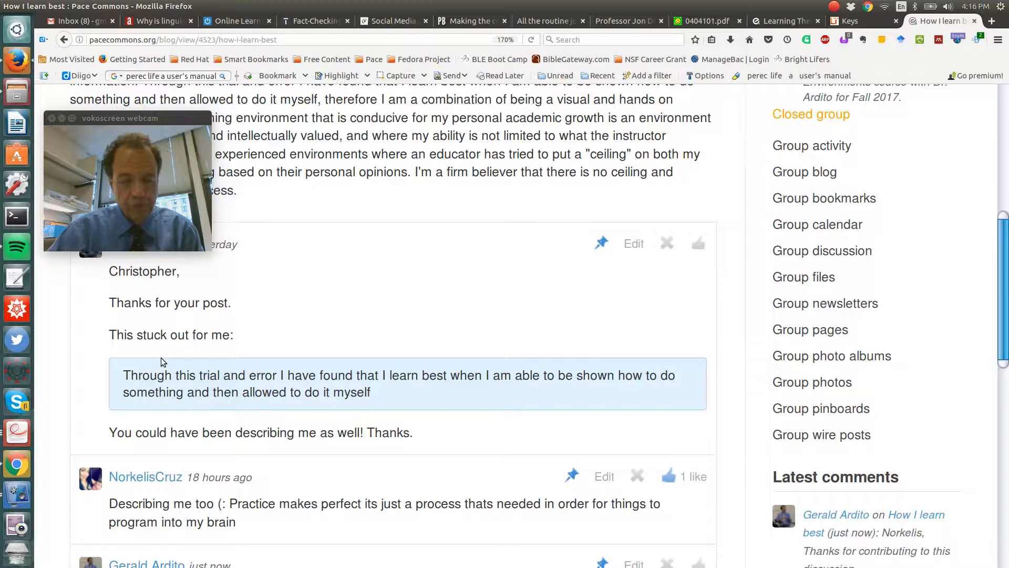
{"action": "left_click", "coordinate": [20, 494]}
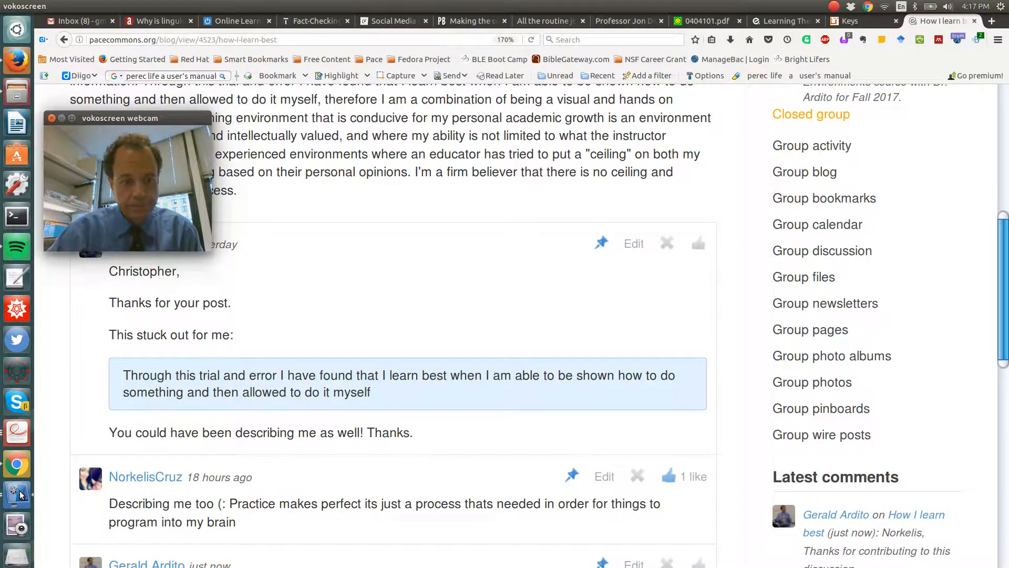
{"action": "left_click", "coordinate": [20, 494]}
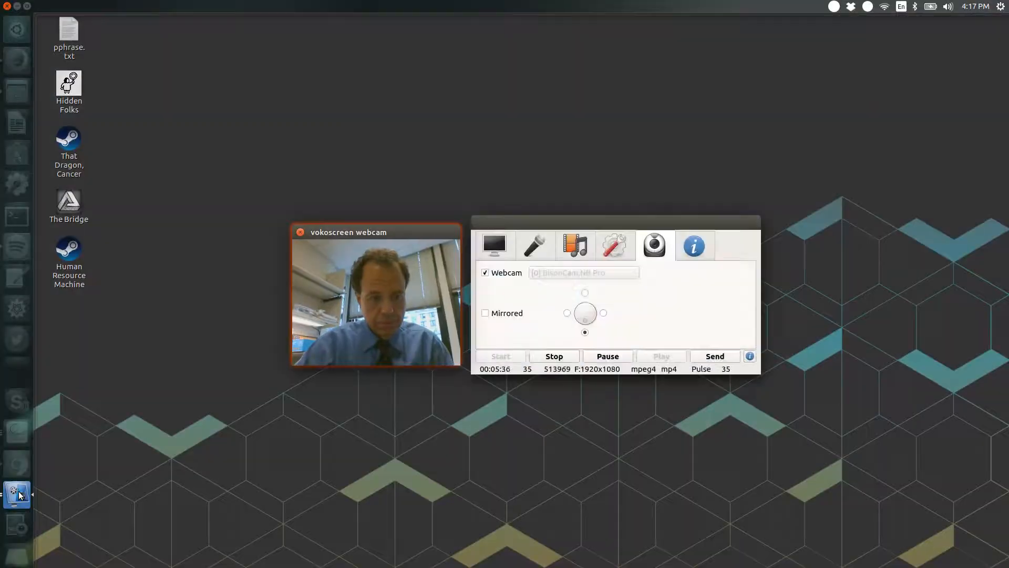
{"action": "left_click", "coordinate": [576, 357]}
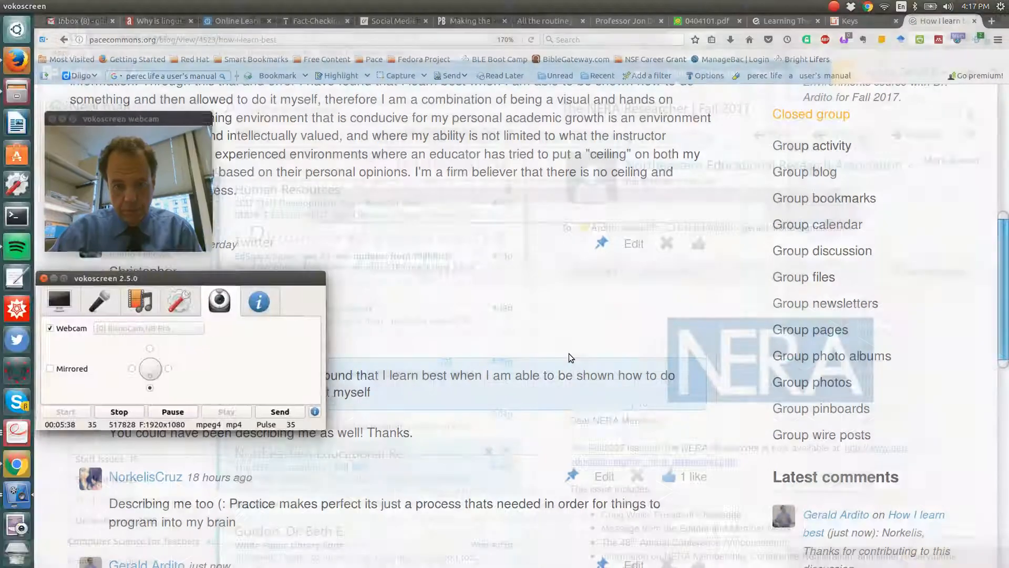